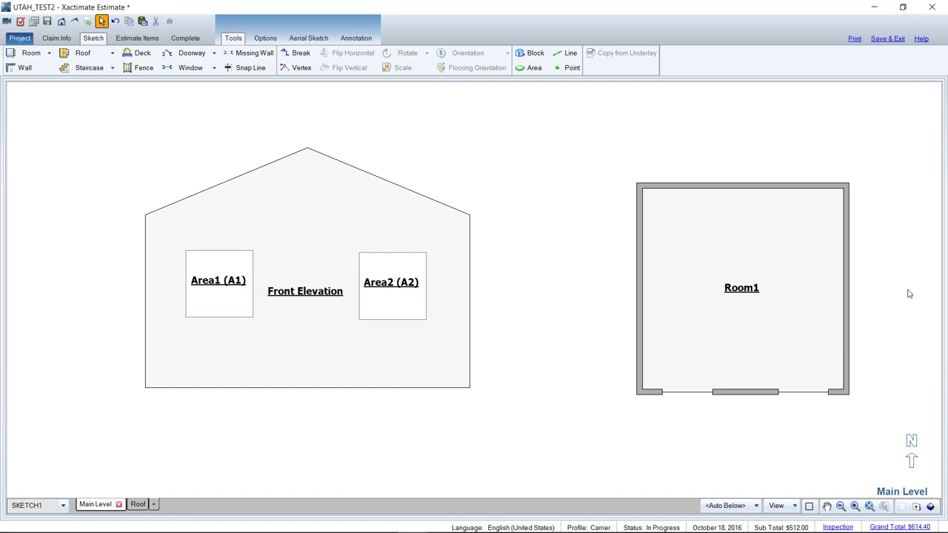
Preview the Final Draft with/without Removal Depreciation estimate report on screen (38 pages)
click(854, 38)
click(326, 411)
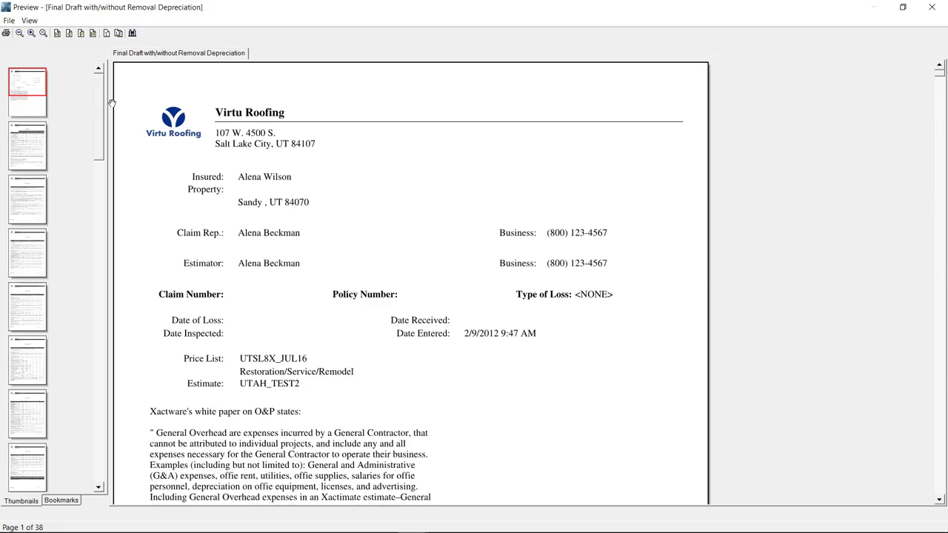
Go to preview page 37 of 38 showing the Main Level sketch with Front Elevation and Room1
drag(98, 104, 104, 451)
click(33, 430)
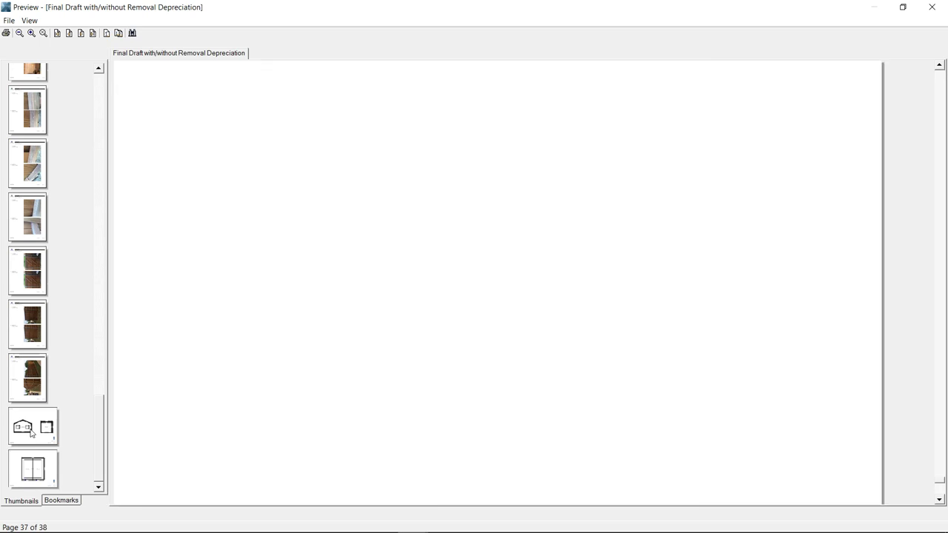
scroll(489, 337, down, 1)
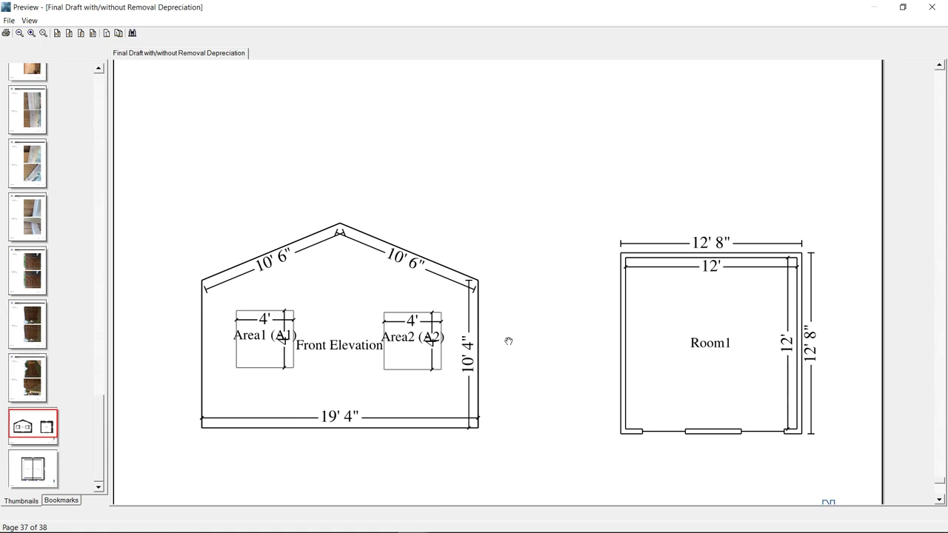
scroll(544, 332, down, 3)
scroll(544, 332, down, 15)
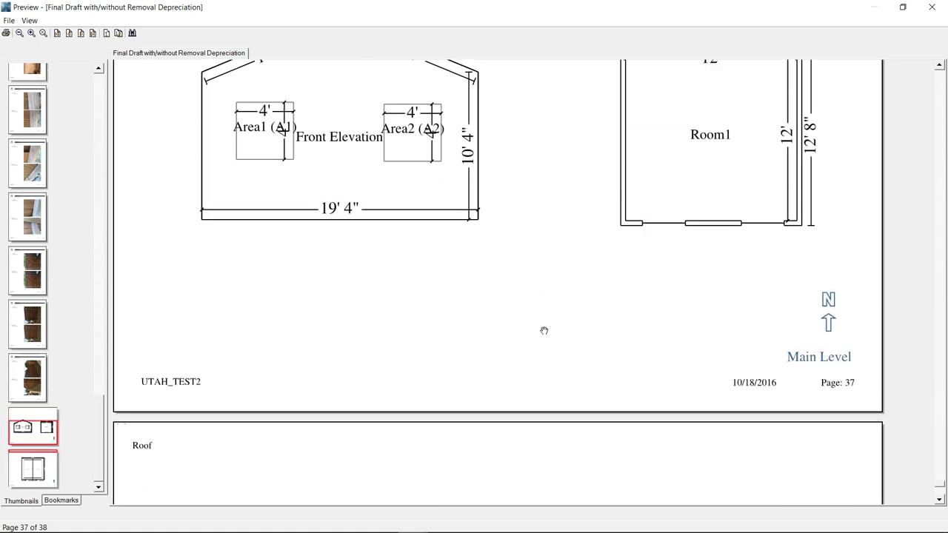
scroll(542, 330, up, 3)
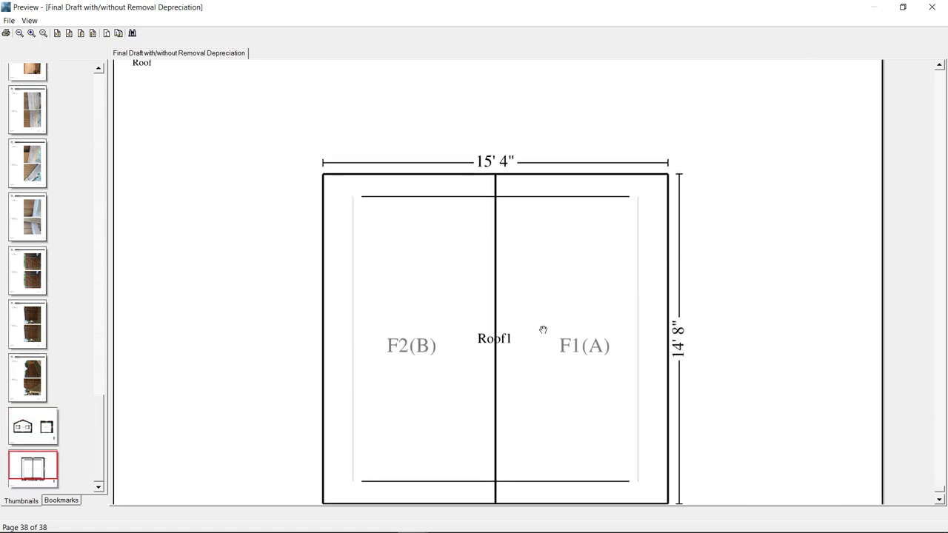
scroll(543, 328, down, 2)
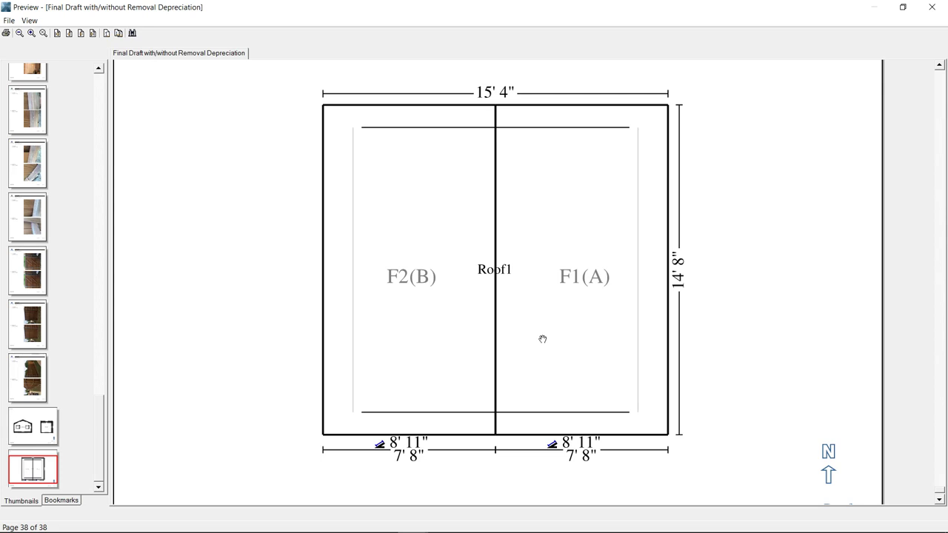
scroll(541, 334, up, 10)
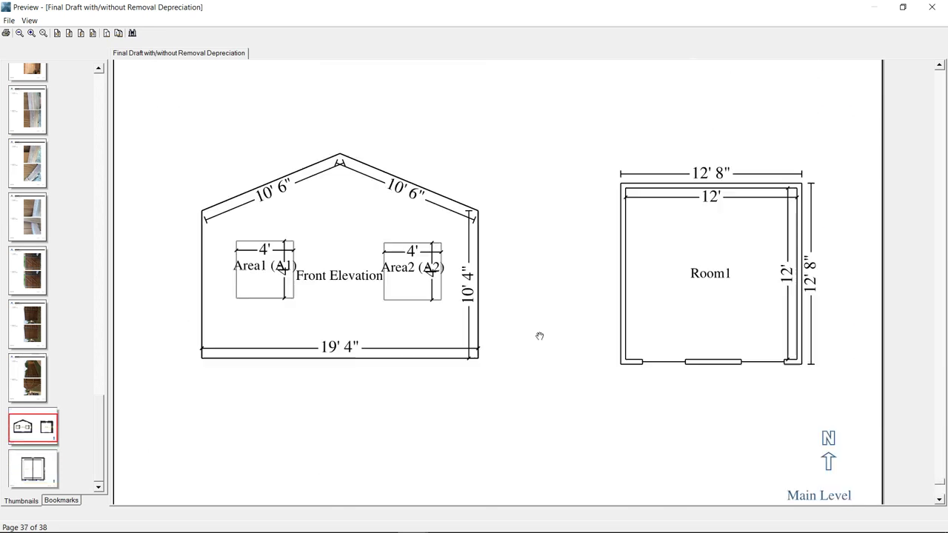
scroll(741, 352, down, 2)
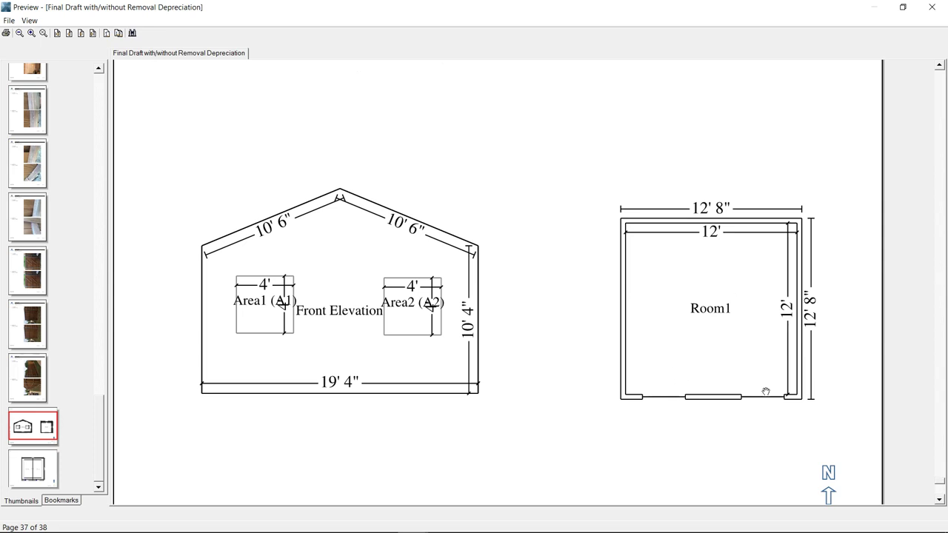
scroll(637, 356, down, 3)
scroll(638, 357, down, 5)
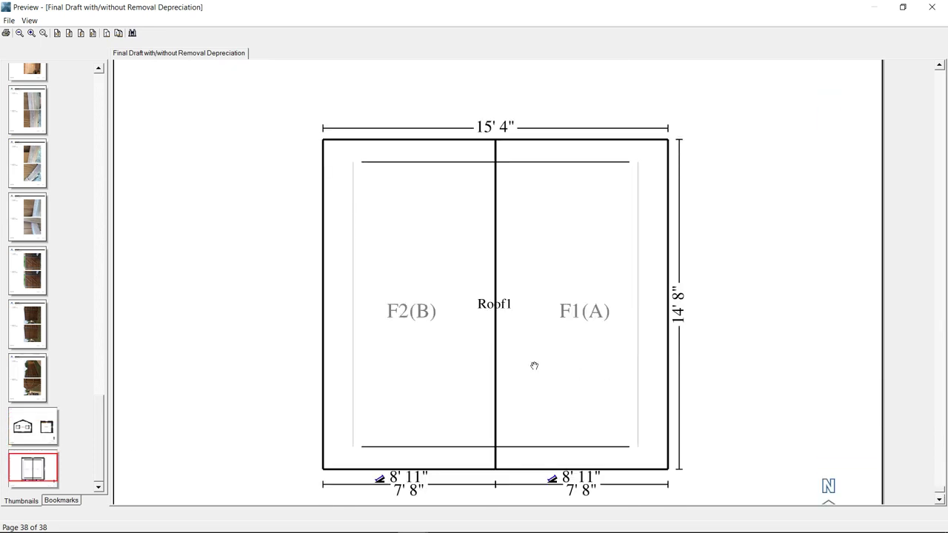
scroll(754, 333, up, 7)
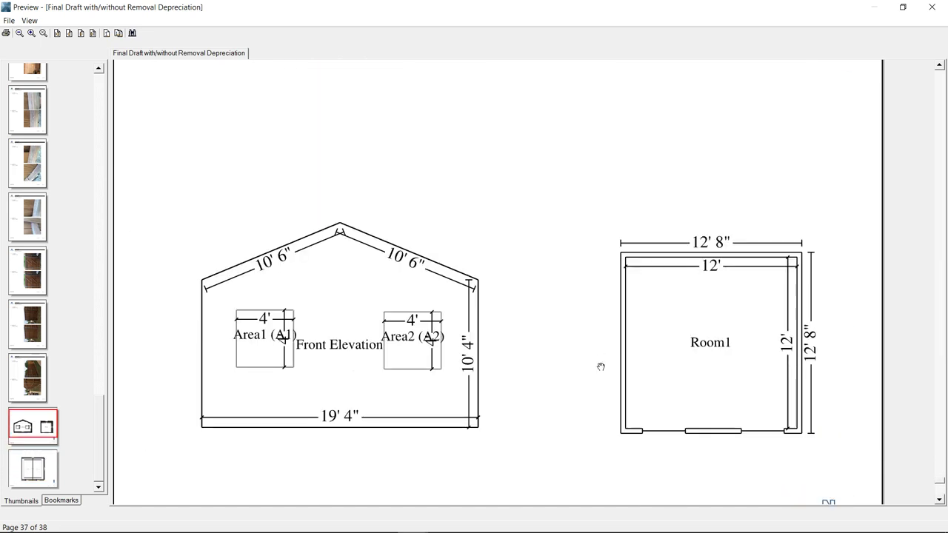
scroll(601, 367, down, 1)
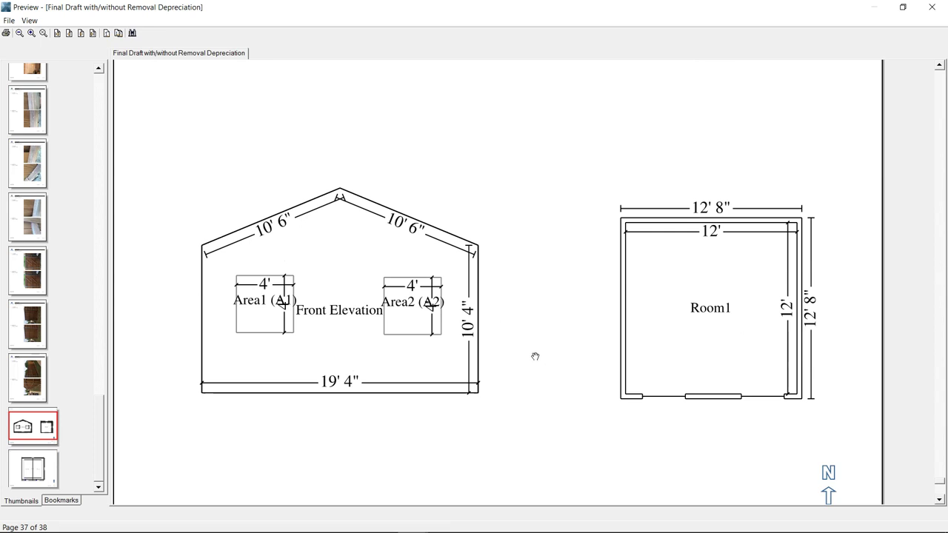
click(349, 346)
click(349, 347)
click(739, 413)
click(349, 337)
click(349, 337)
click(349, 337)
click(349, 337)
click(349, 337)
click(727, 335)
Close the report preview and Estimate Reports window, then select the Front Elevation
click(931, 7)
click(615, 409)
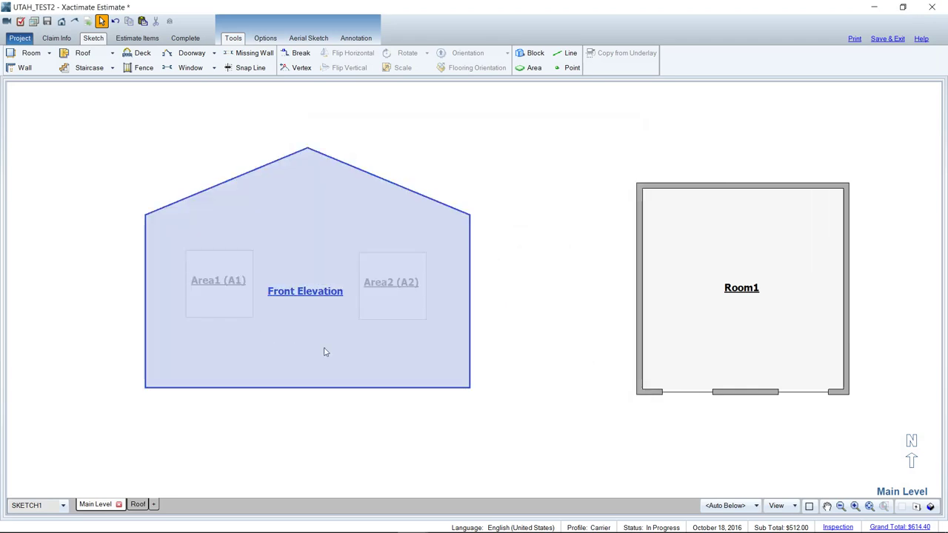
click(323, 351)
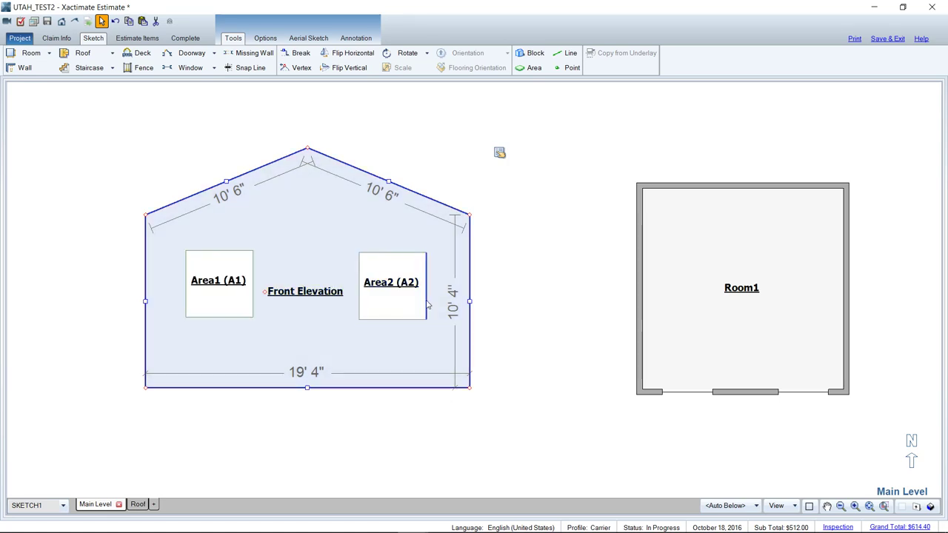
Display all levels in 3D with the roofed house and bring up the price-list search
key(F9)
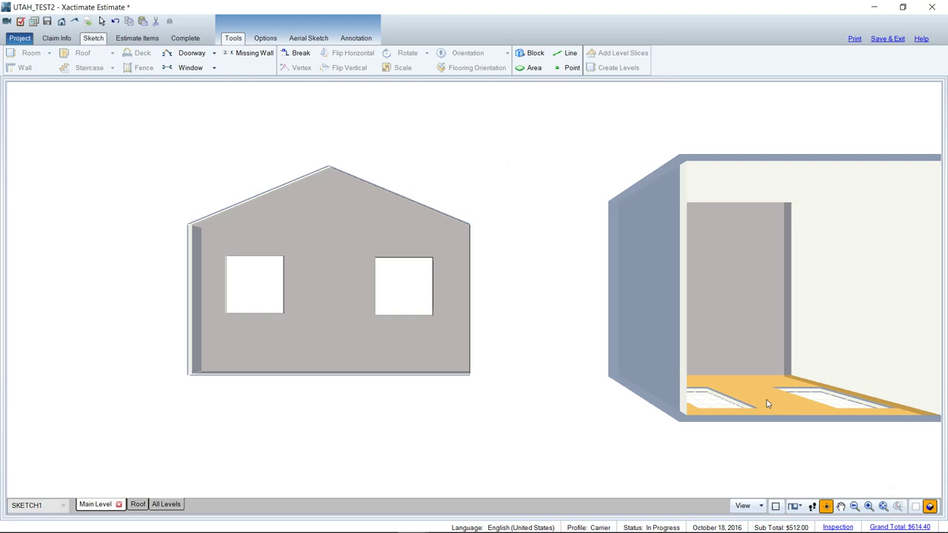
click(169, 506)
drag(662, 444, 646, 423)
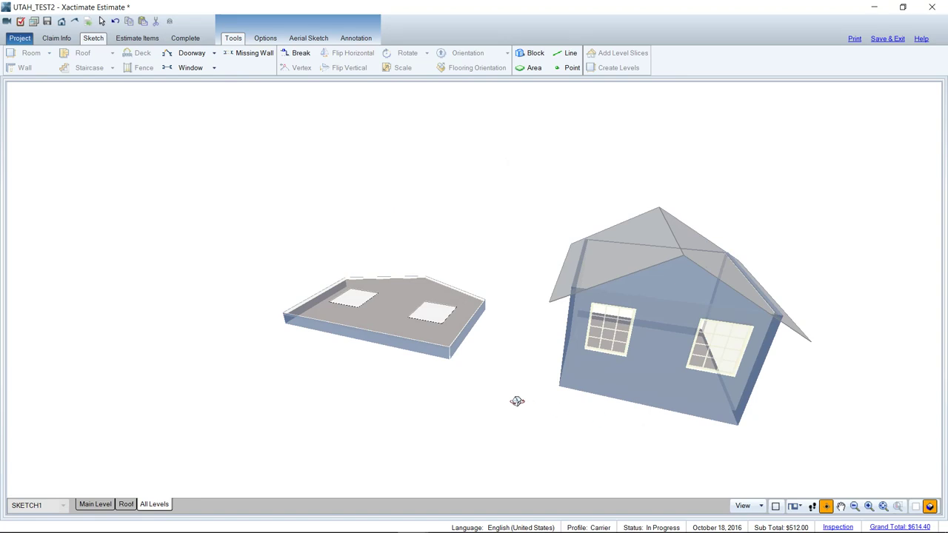
key(ctrl+f)
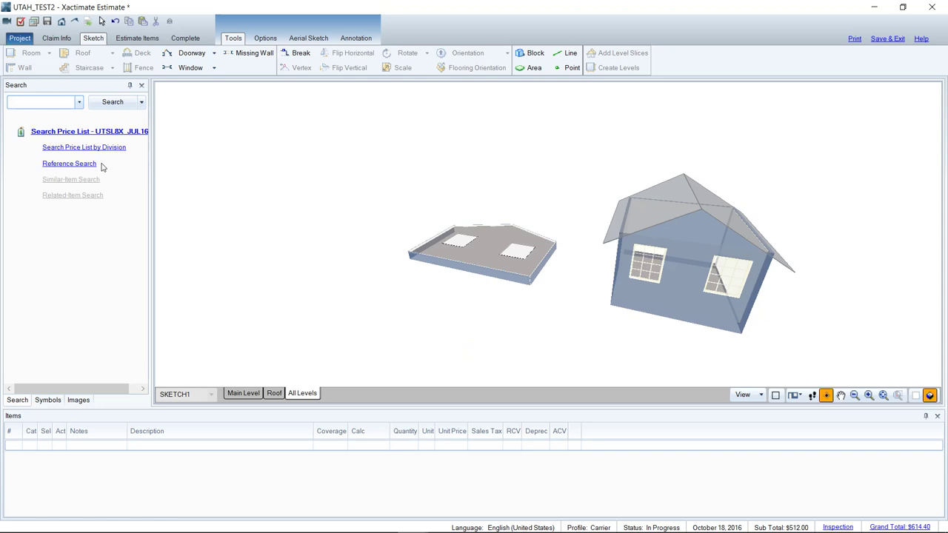
Apply PNTSDG Seal & paint wood siding ('paint sd') to the house walls: 90 SF at $0.97
click(54, 103)
text(paint )
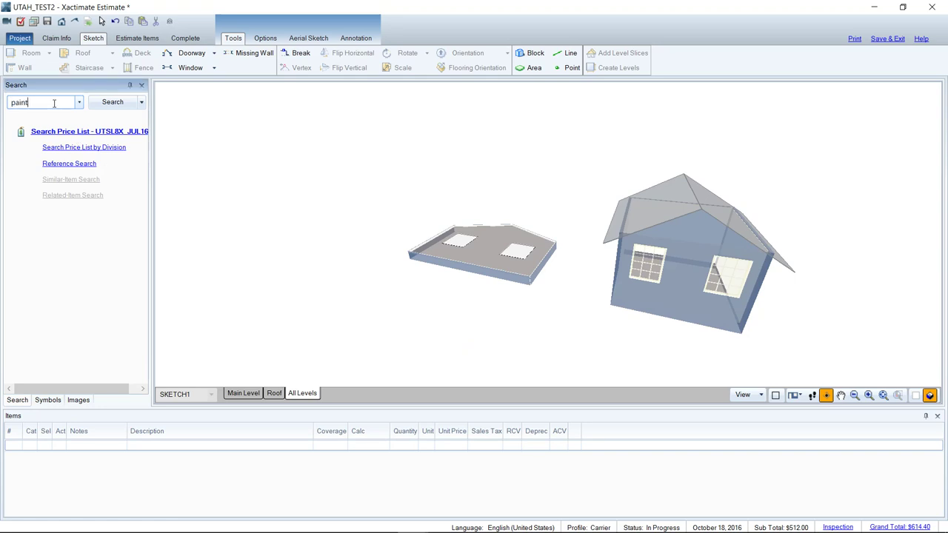
text(sd)
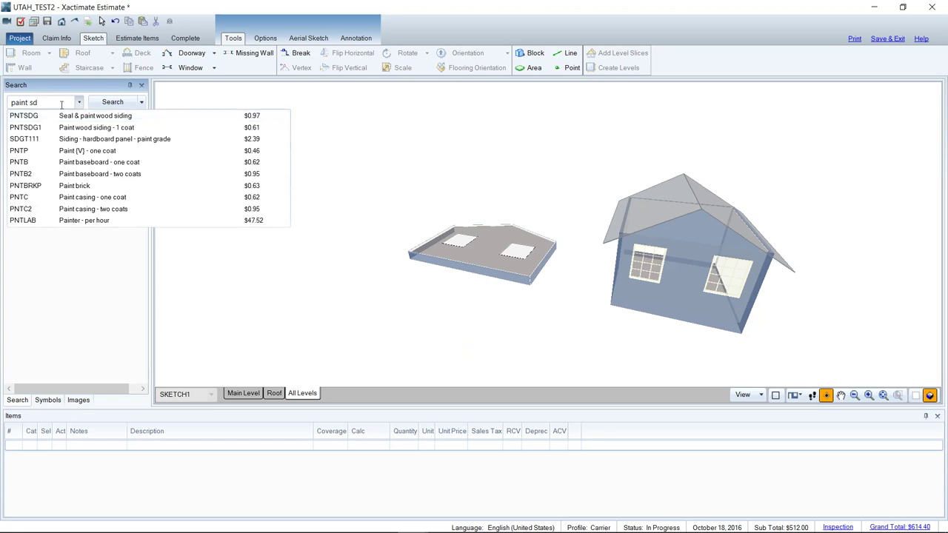
click(76, 120)
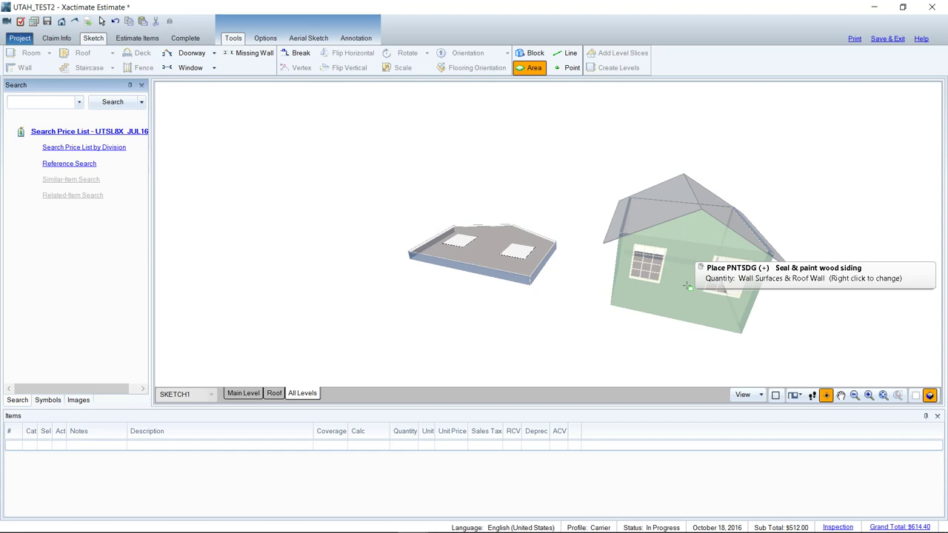
click(687, 286)
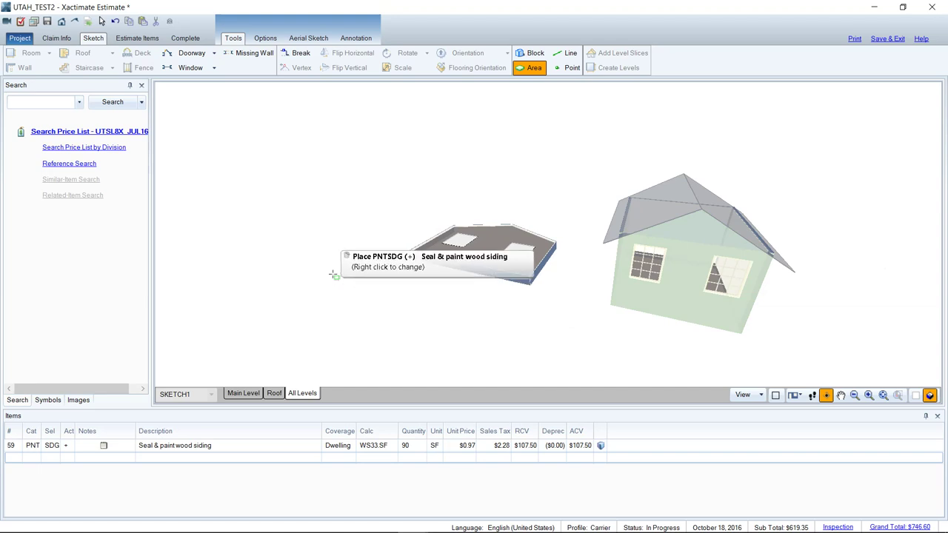
key(Escape)
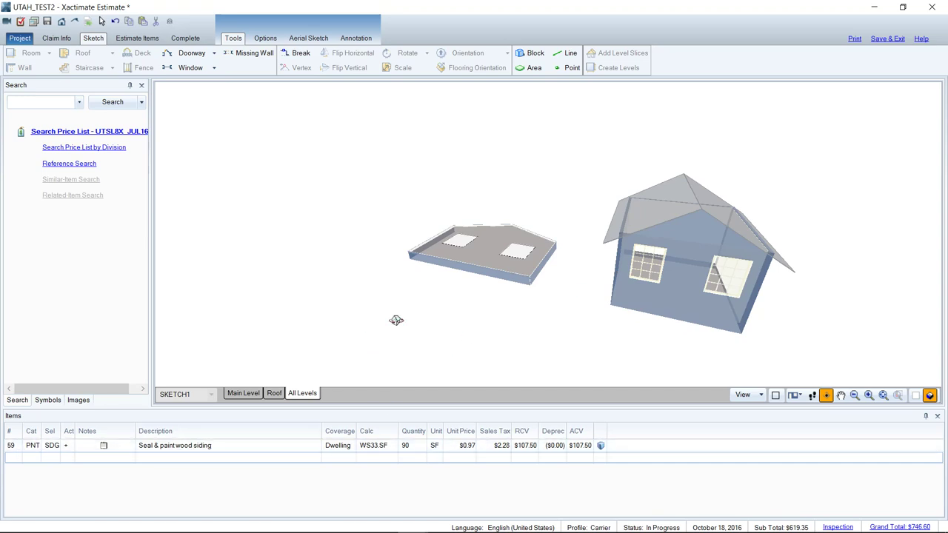
click(51, 101)
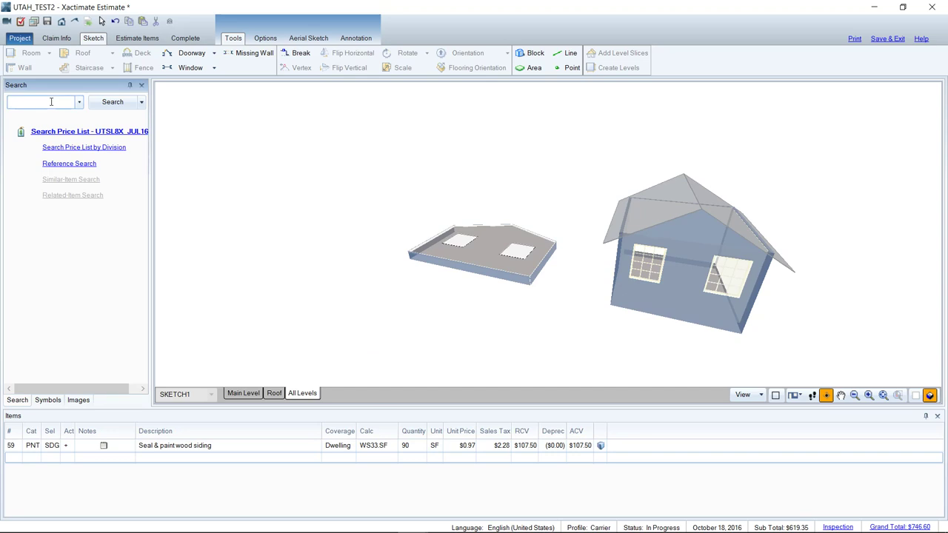
text(pnt sd)
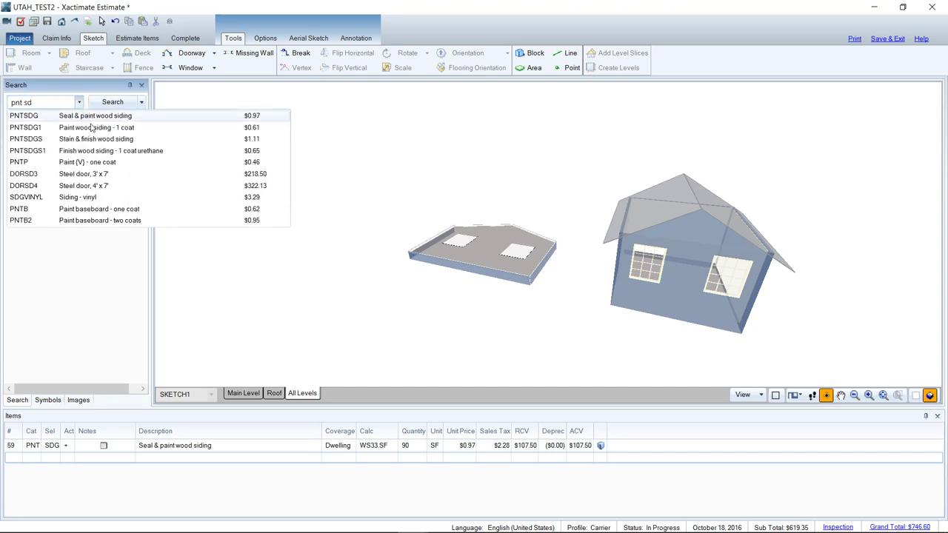
click(96, 117)
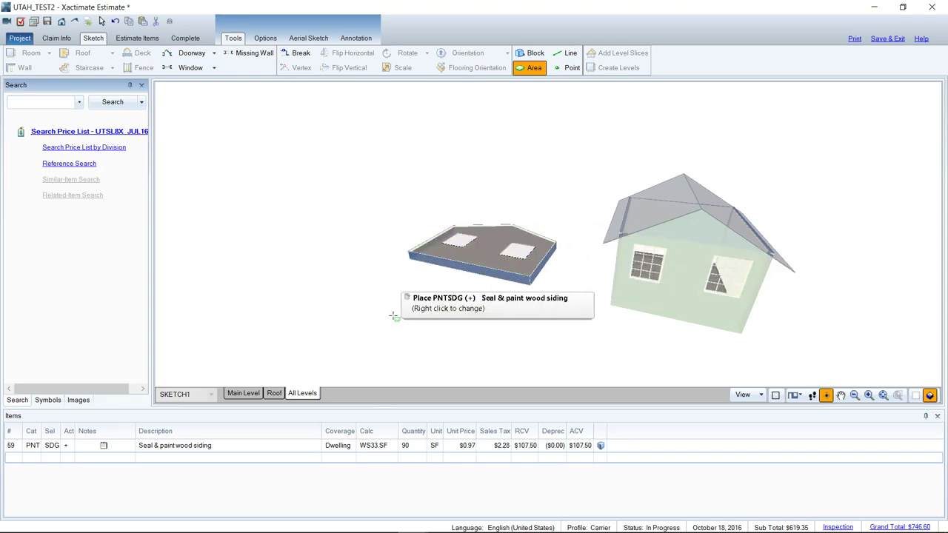
key(Escape)
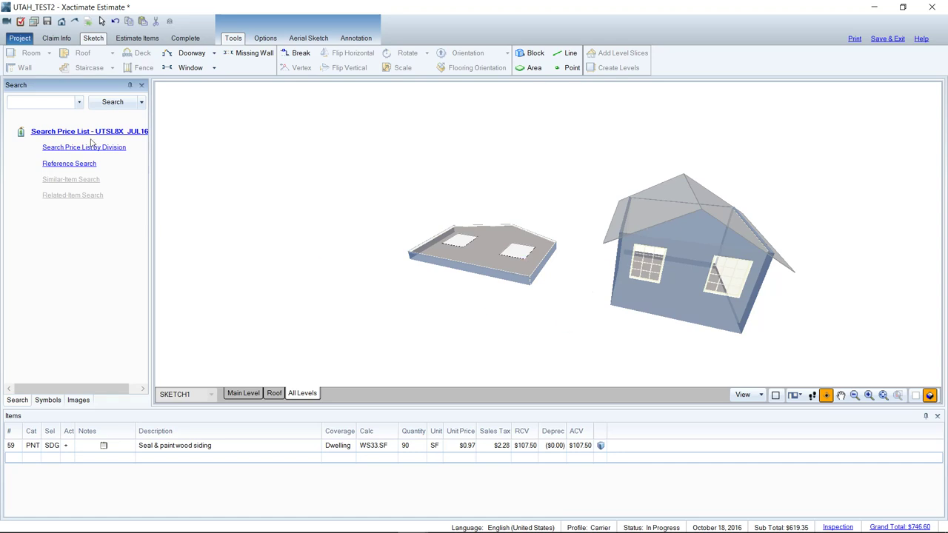
click(31, 102)
text(pnt op)
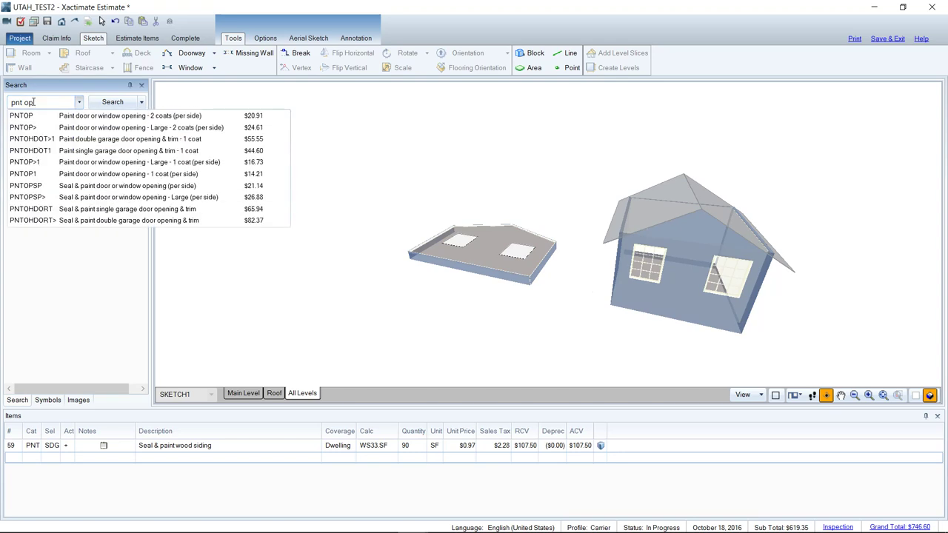
click(62, 117)
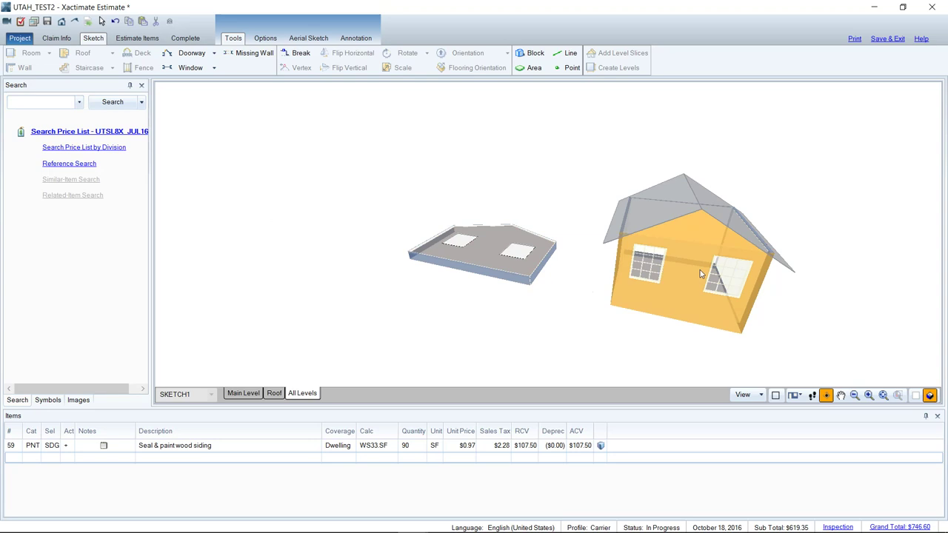
click(700, 240)
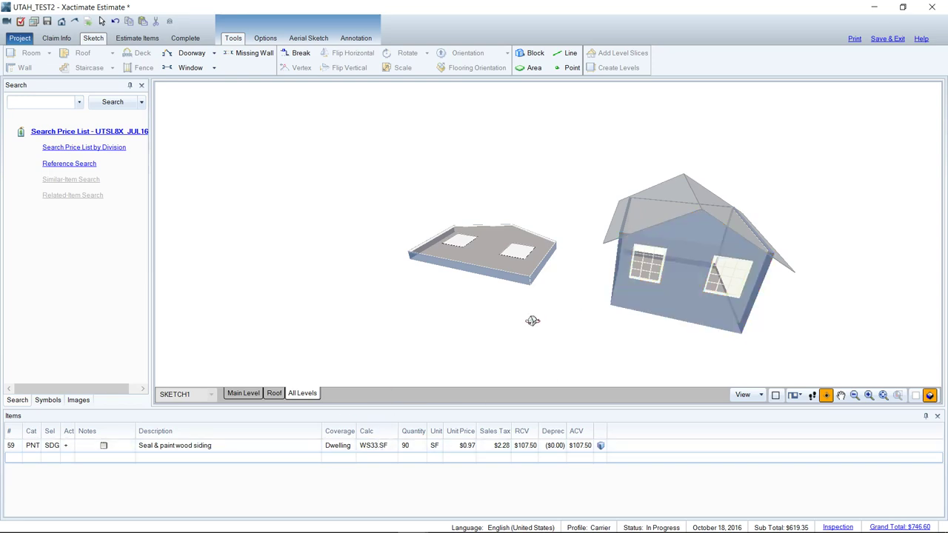
In 2D, add PNTSDG Seal & paint wood siding ('pnt sd') to the Front Elevation as line 61, 20.31 SF
double_click(691, 294)
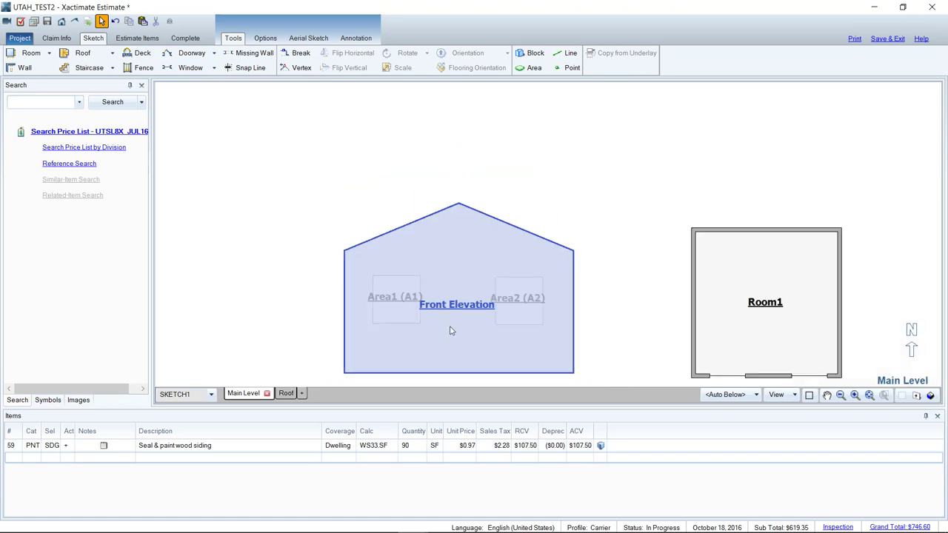
click(449, 330)
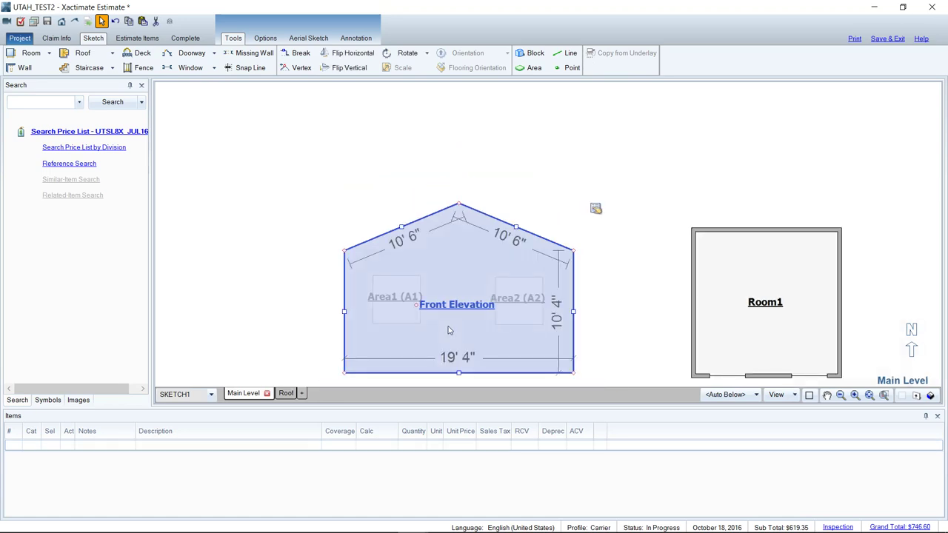
click(42, 103)
text(pnt sd)
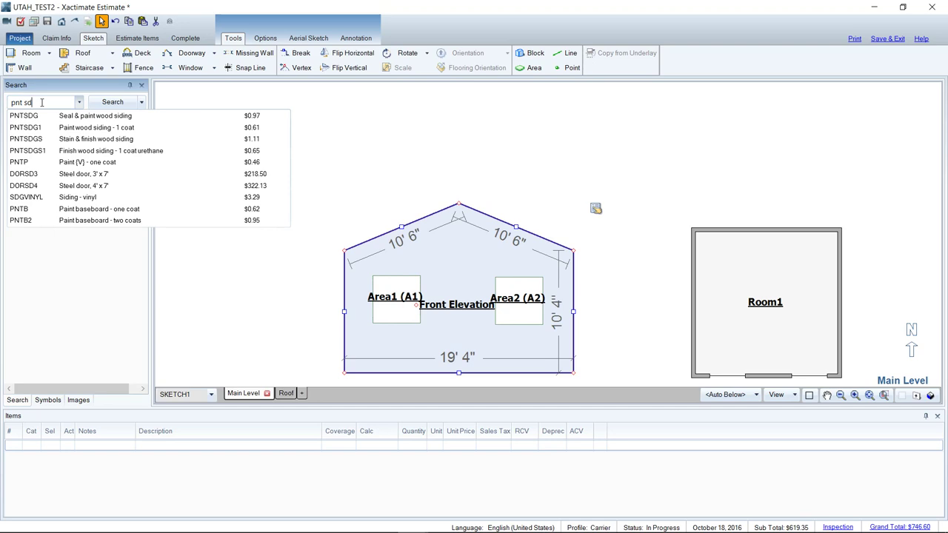
click(80, 117)
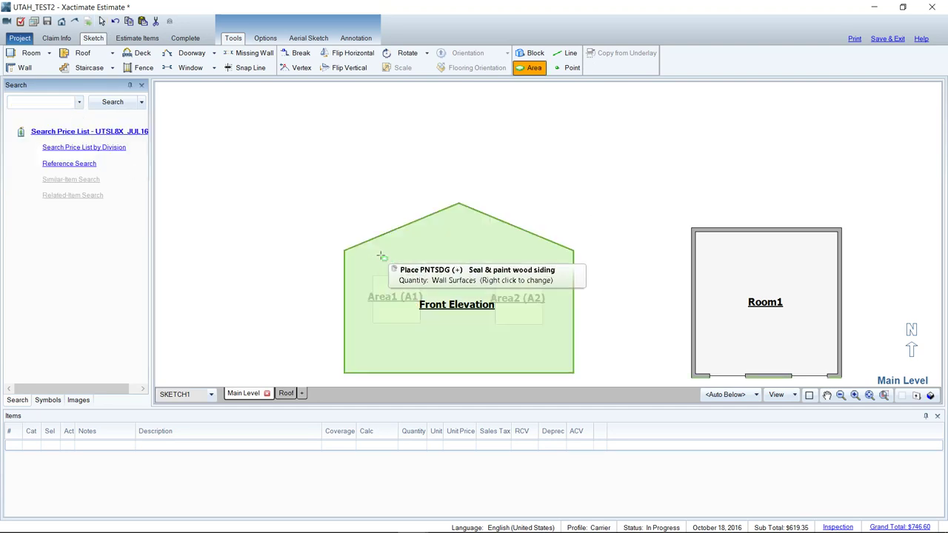
click(446, 254)
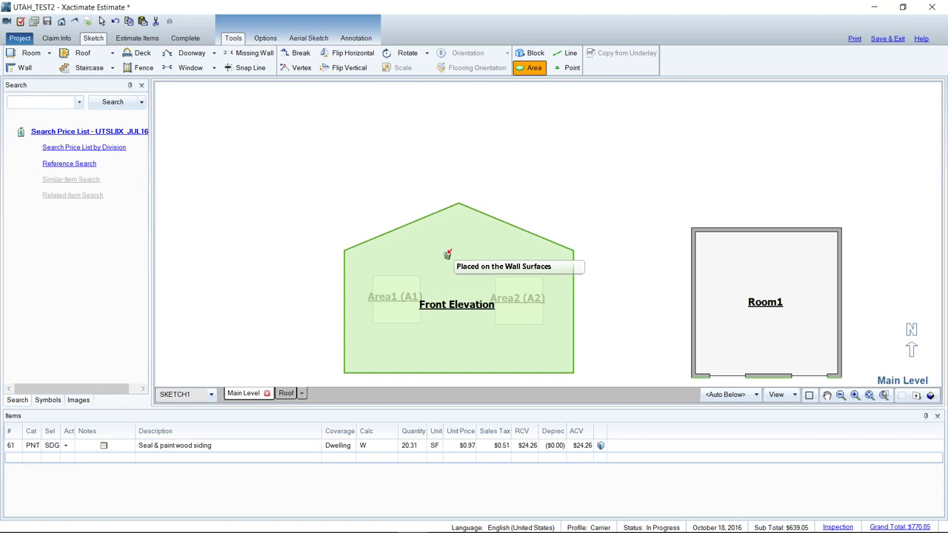
key(Escape)
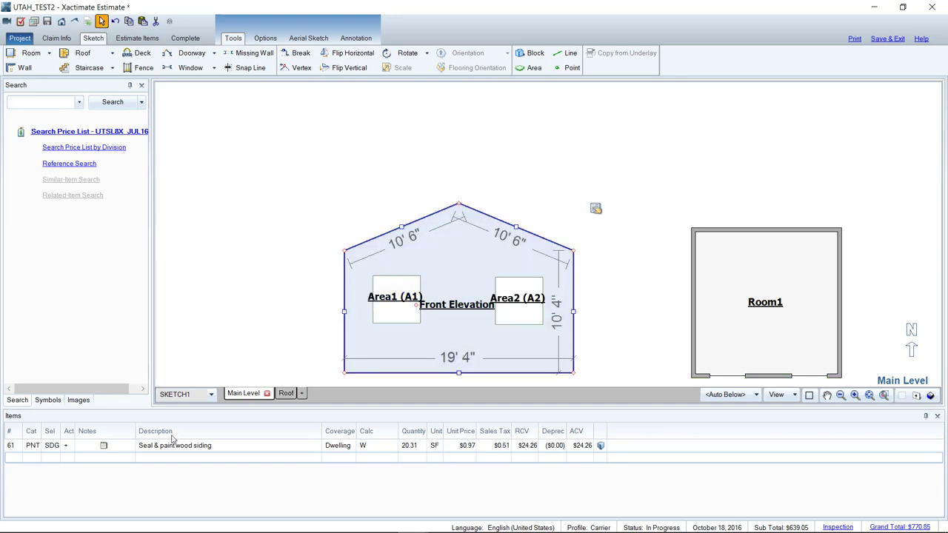
click(380, 447)
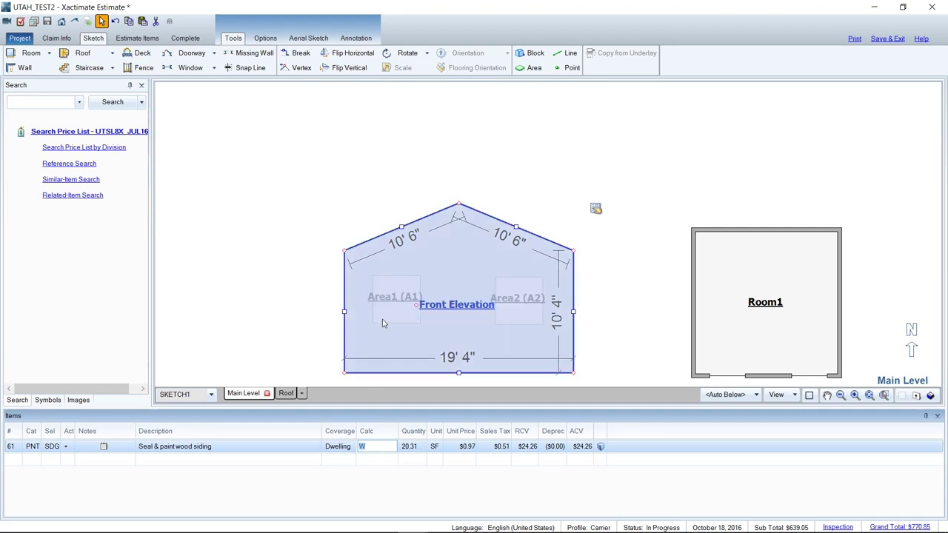
Inspect the Front Elevation wall in 3D, then reselect the Front Elevation in the 2D sketch
click(446, 300)
text(3)
key(Return)
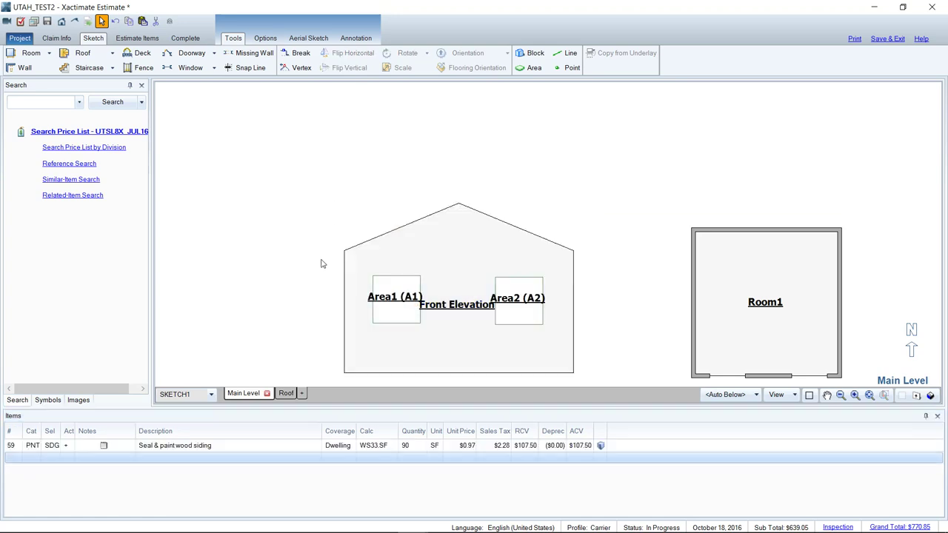
drag(319, 262, 345, 171)
scroll(369, 295, down, 3)
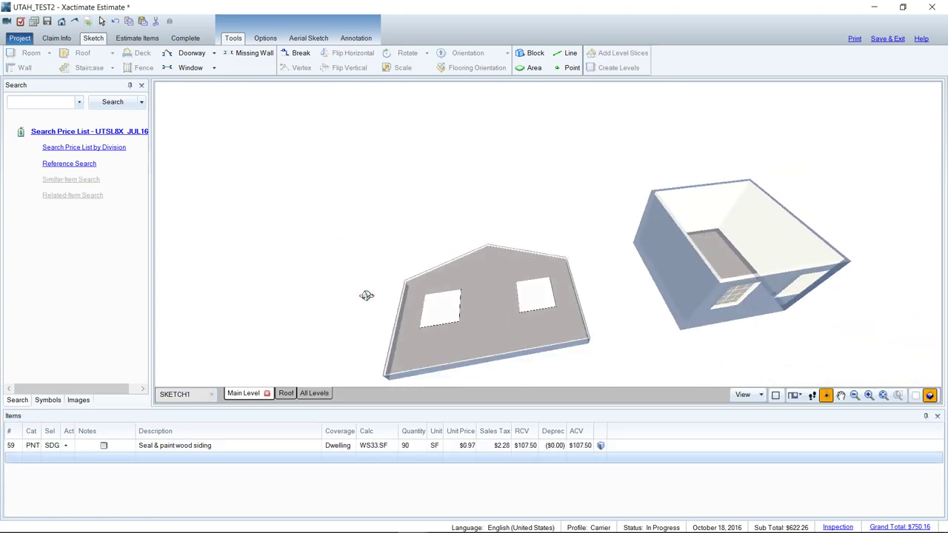
click(504, 296)
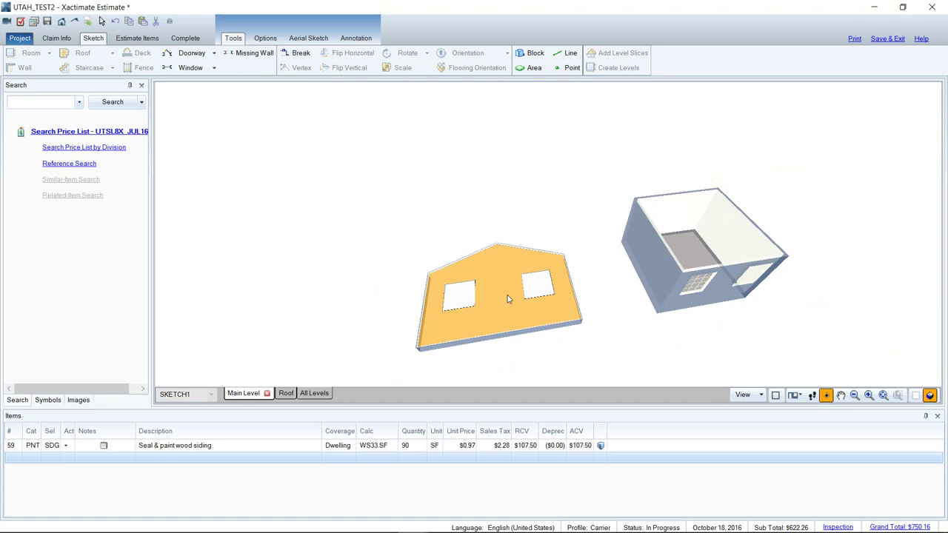
click(507, 297)
click(452, 280)
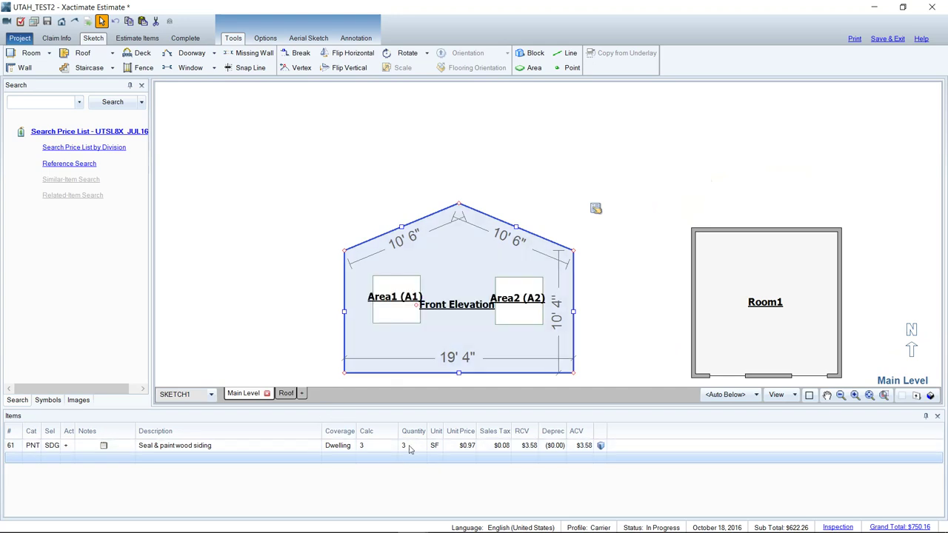
Change line 61's calculation from W to F, raising the siding to 206.48 SF
click(371, 445)
key(BackSpace)
text(W)
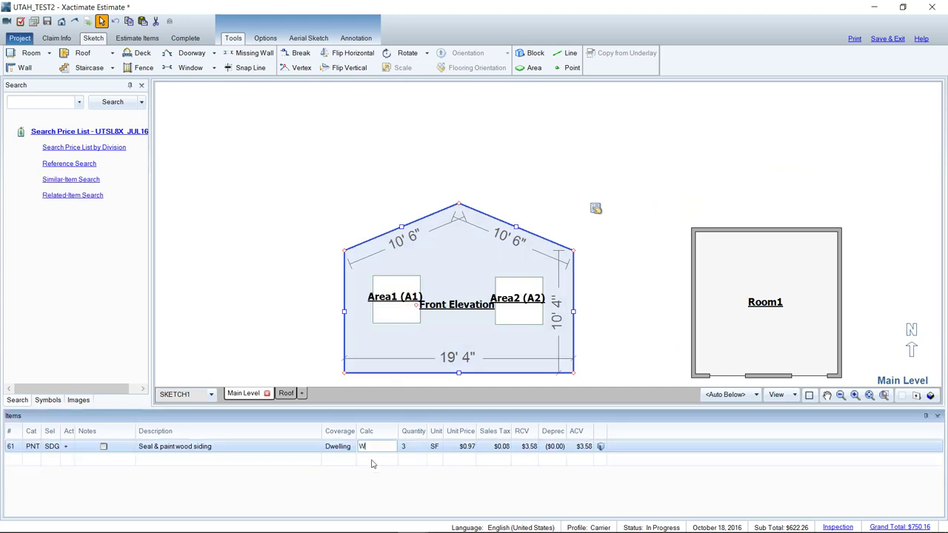
key(Return)
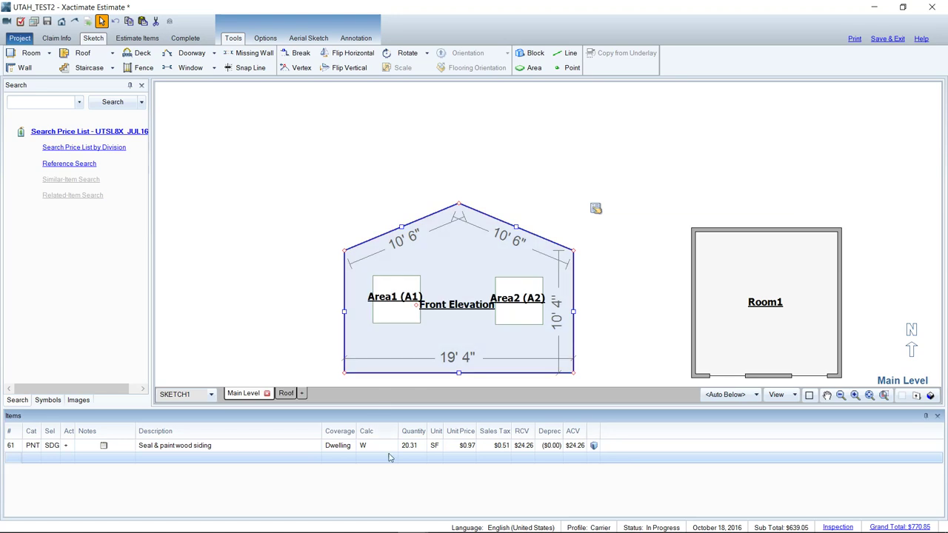
click(385, 445)
text(F)
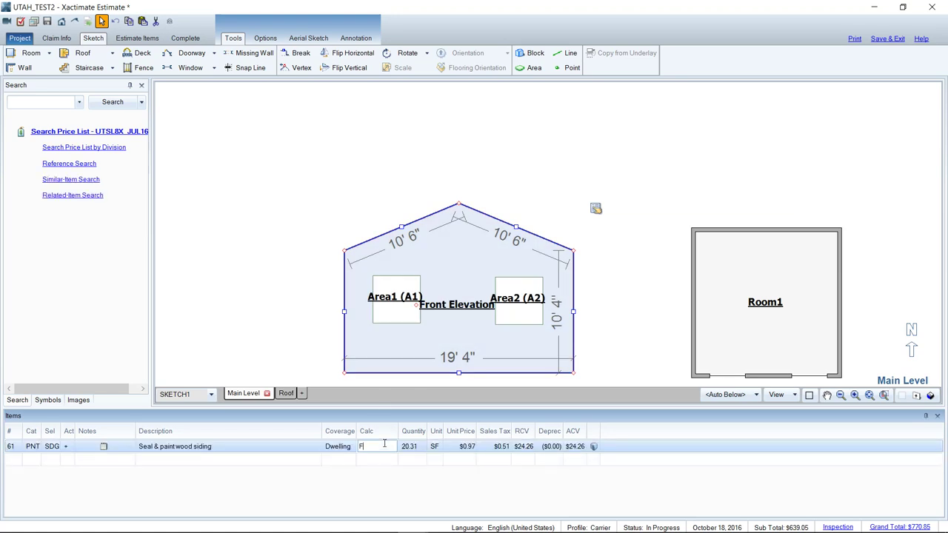
key(Return)
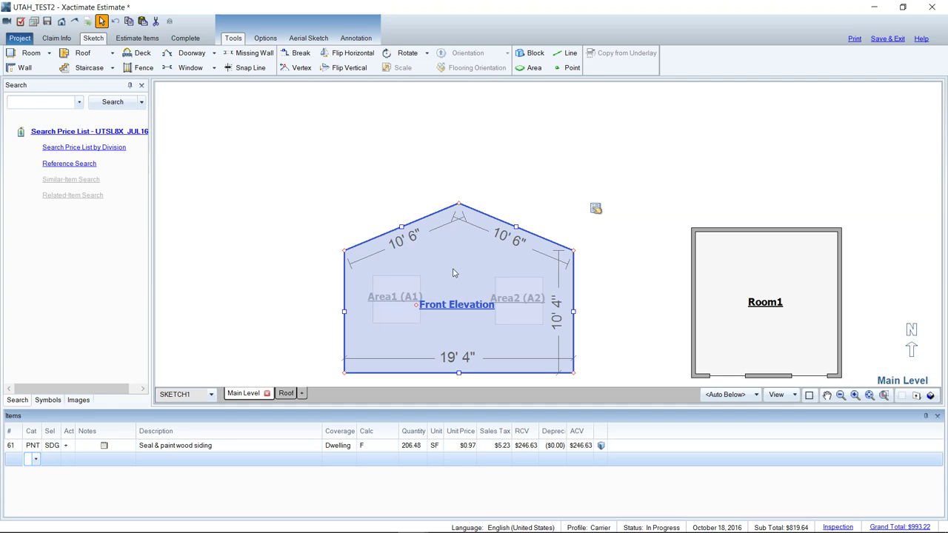
Delete the Front Elevation and draw a 12' × 12' Room2 left of Room1, checking it in 3D
key(Delete)
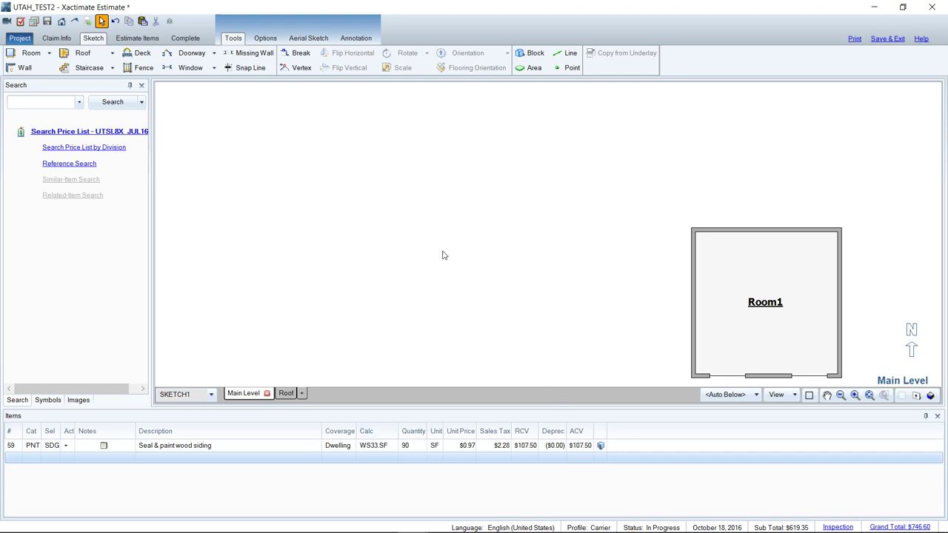
key(r)
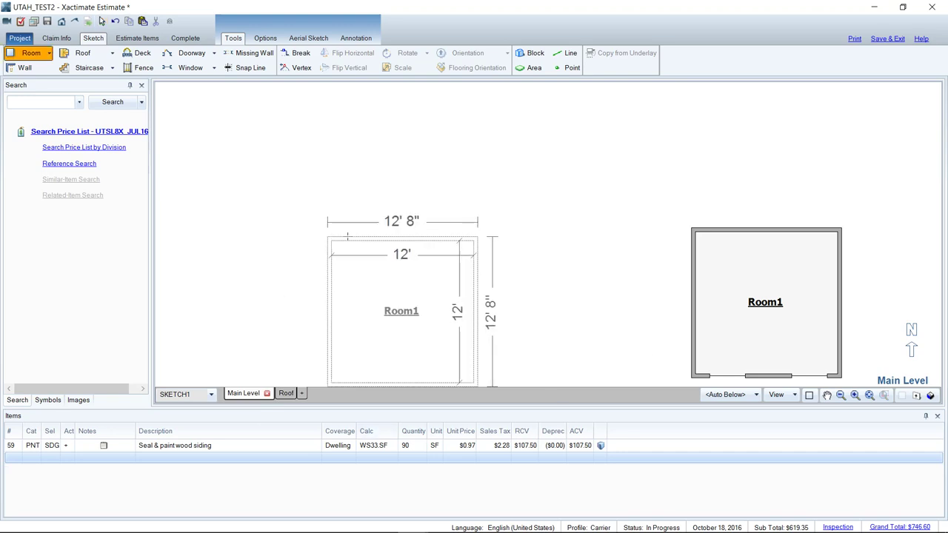
click(314, 275)
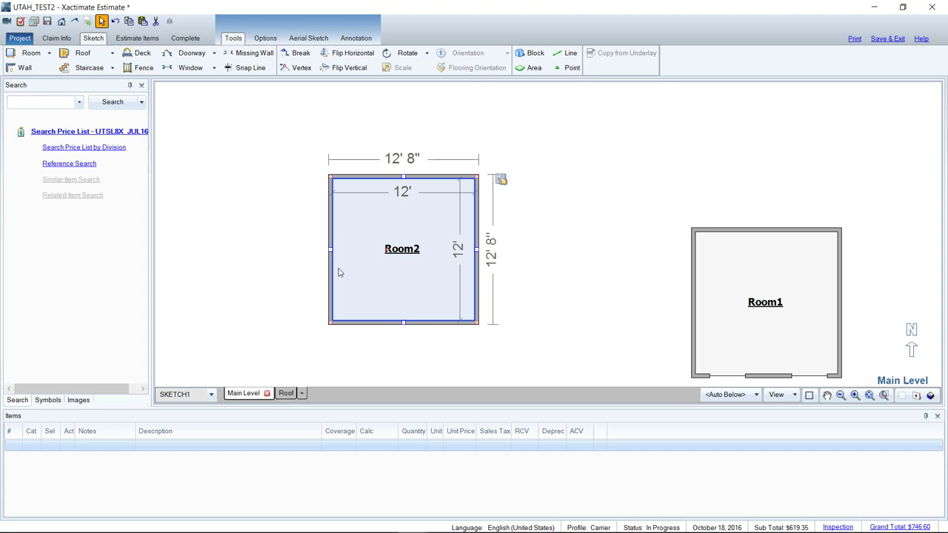
key(F4)
drag(412, 175, 632, 269)
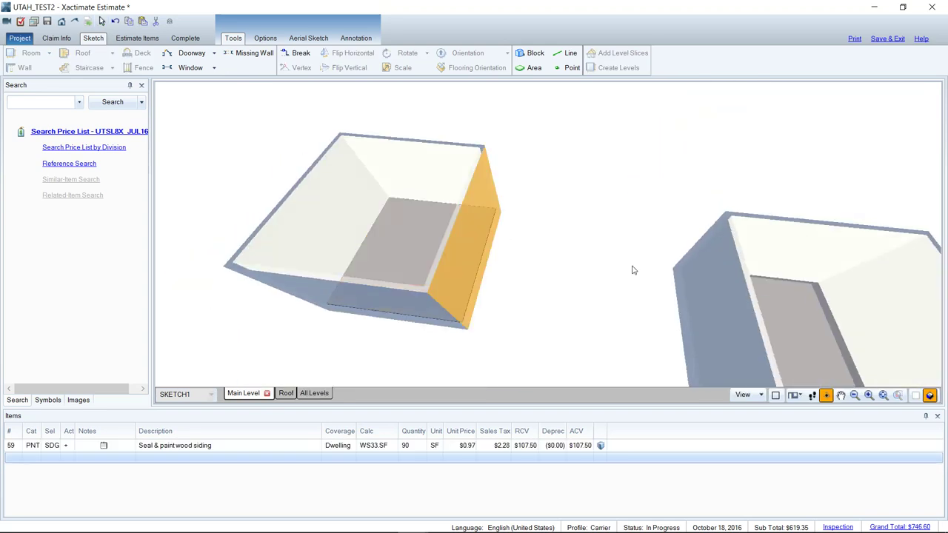
key(F4)
Open Room2's properties and set its wall thickness to 0"
click(407, 266)
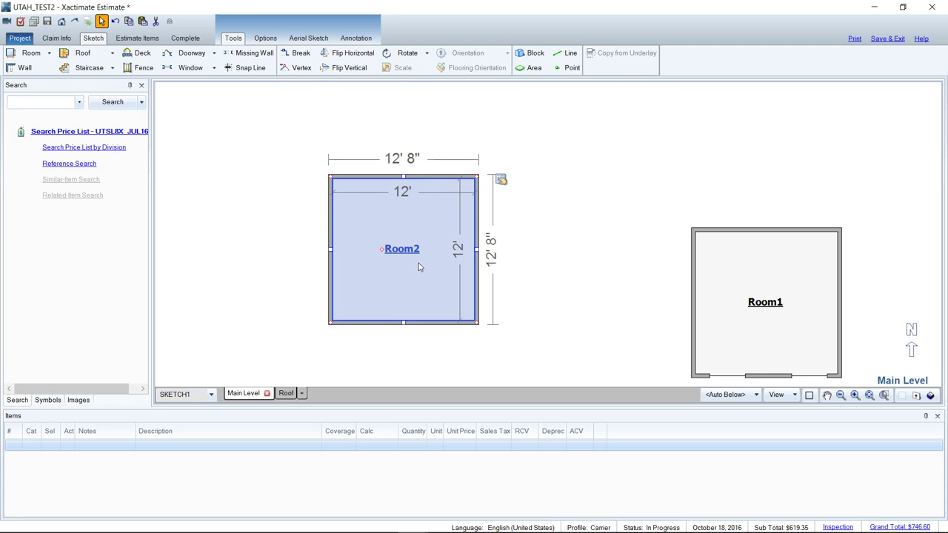
click(501, 180)
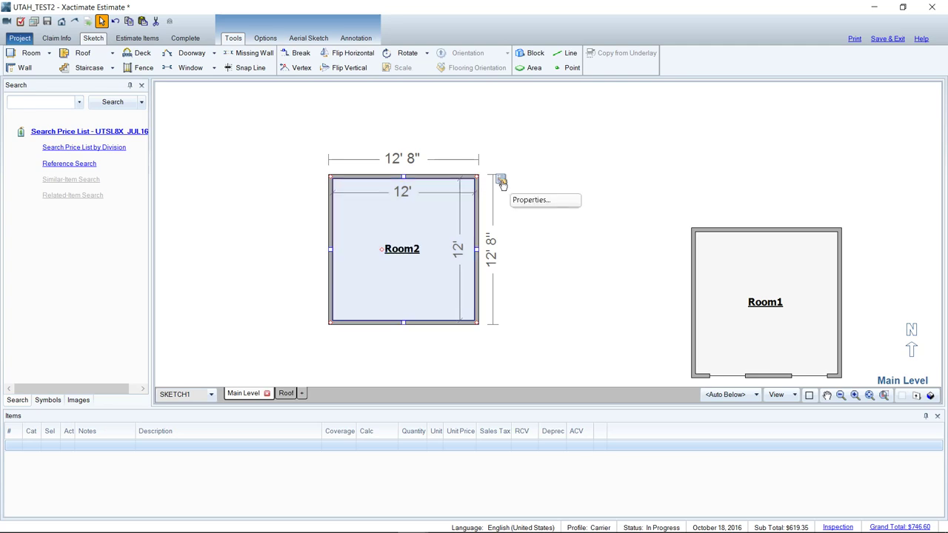
click(531, 200)
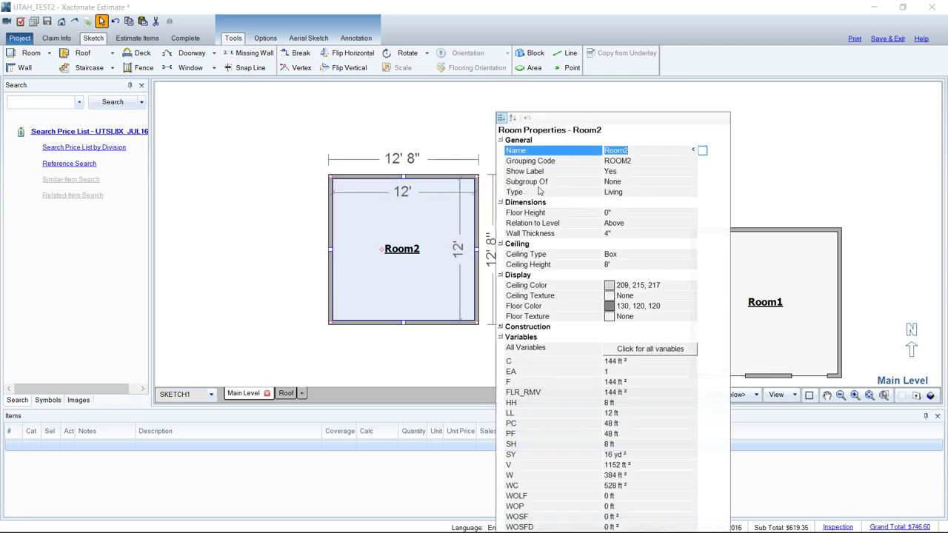
click(620, 235)
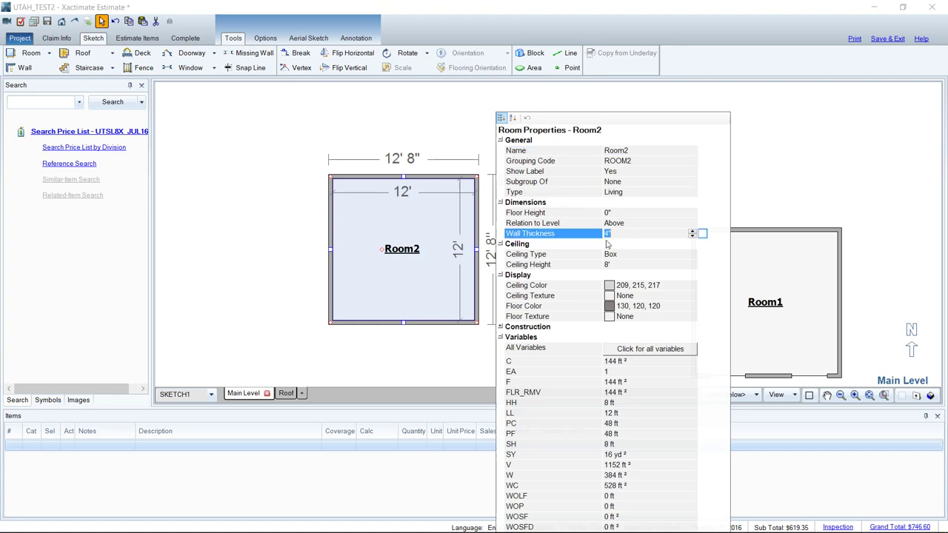
text(0)
click(647, 247)
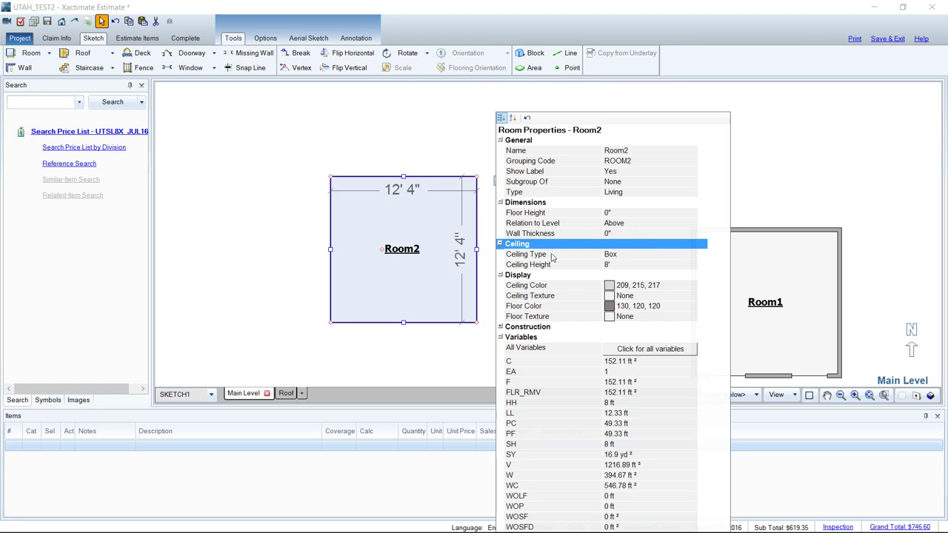
Re-confirm Room2's wall thickness as 0" and set its ceiling height to 4"
click(617, 234)
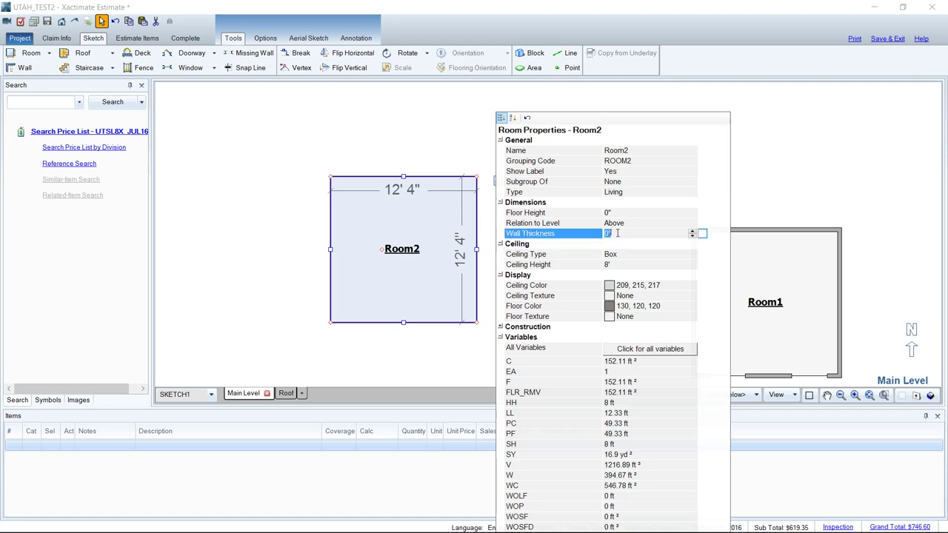
text(4)
key(Return)
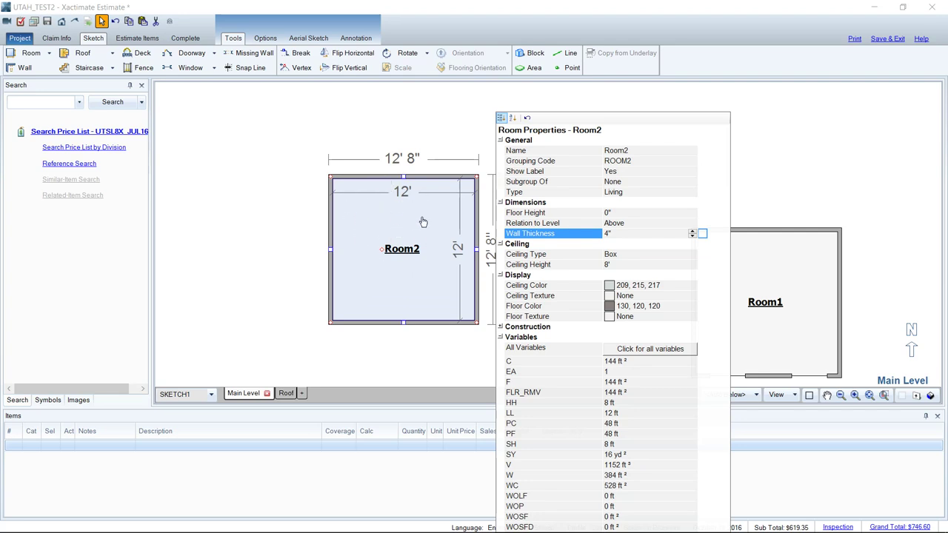
double_click(631, 232)
text(0)
click(624, 246)
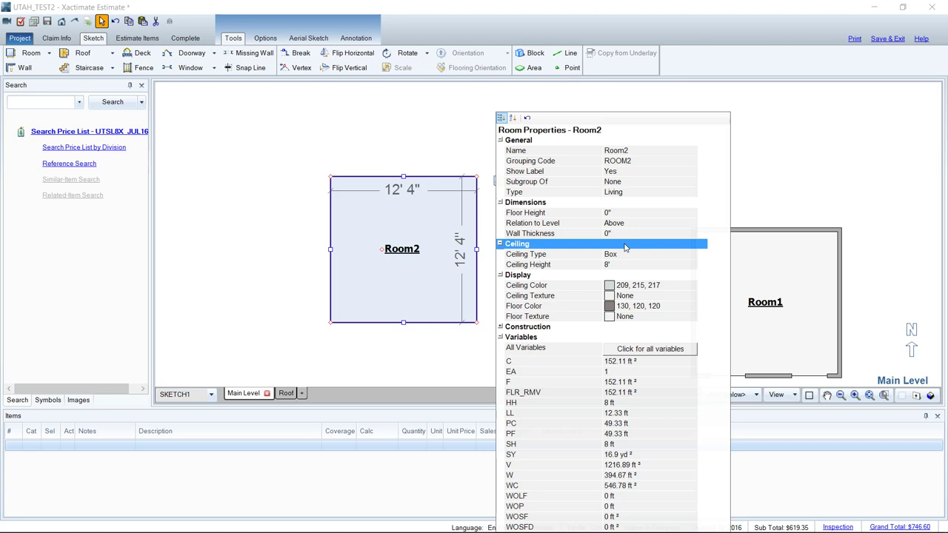
double_click(614, 265)
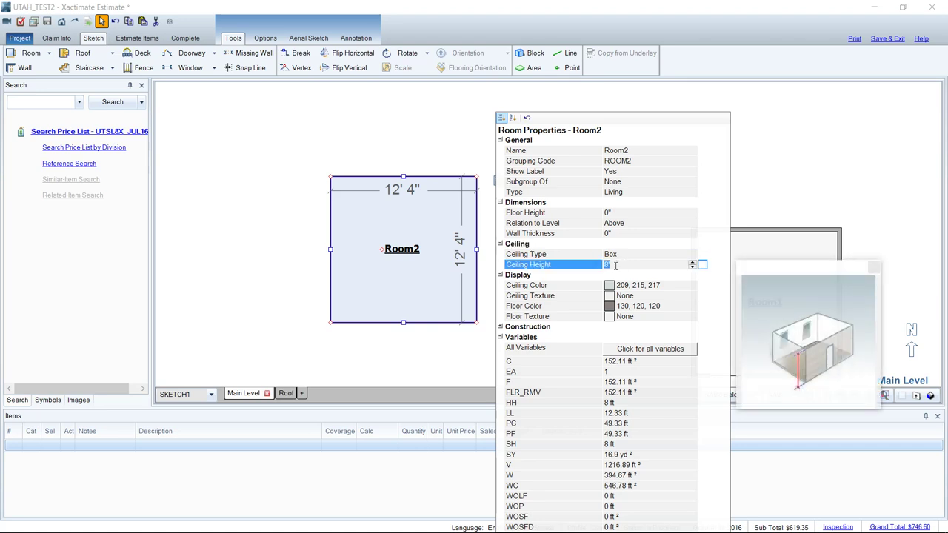
text(0)
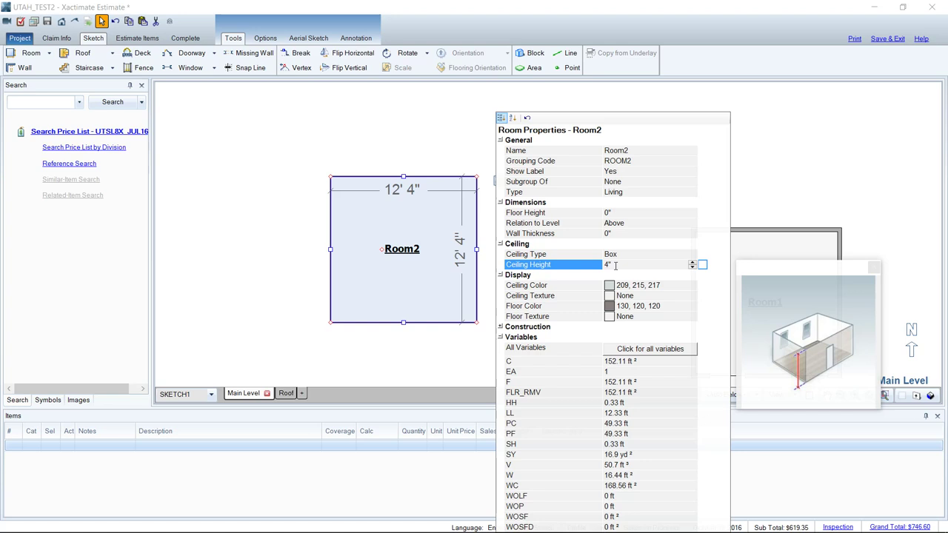
Rename Room2 to 'Front Elevation'
click(402, 258)
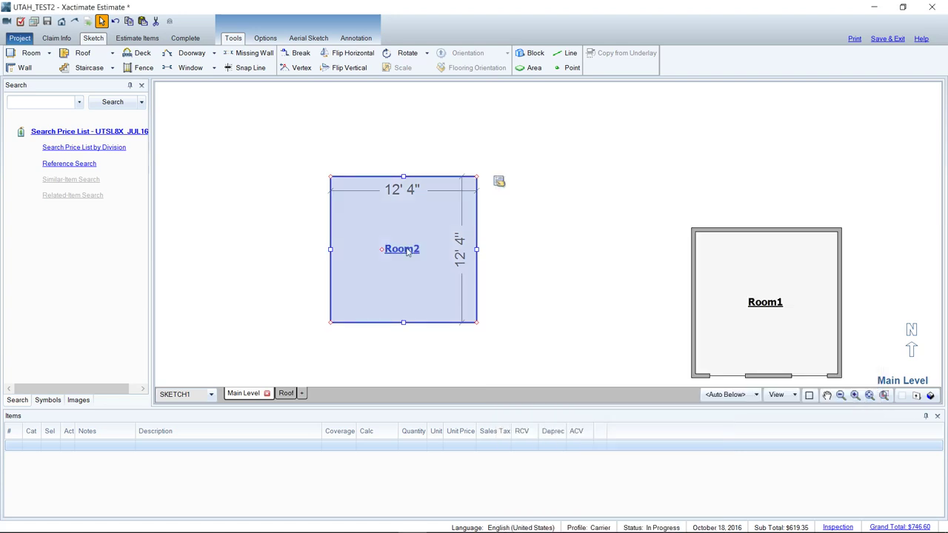
double_click(406, 249)
text(Front)
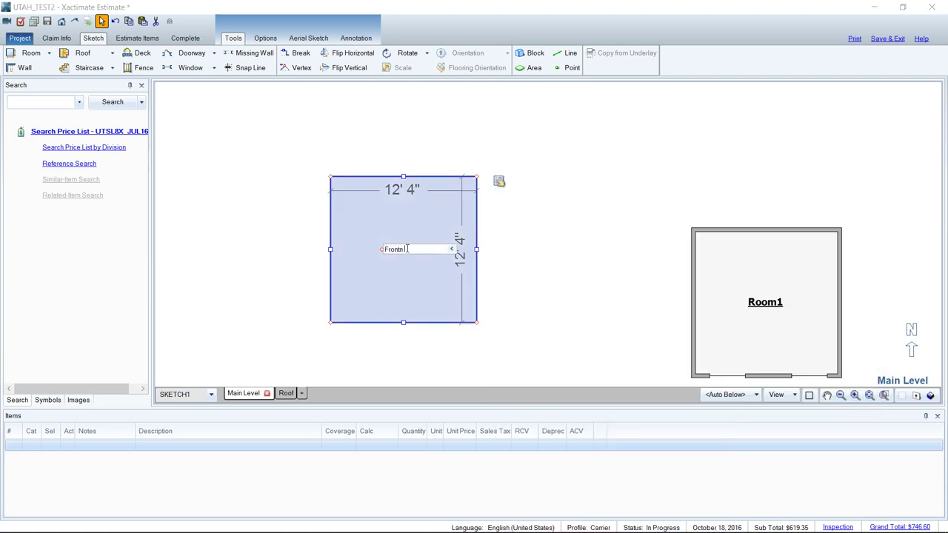
text( Elevation)
key(Return)
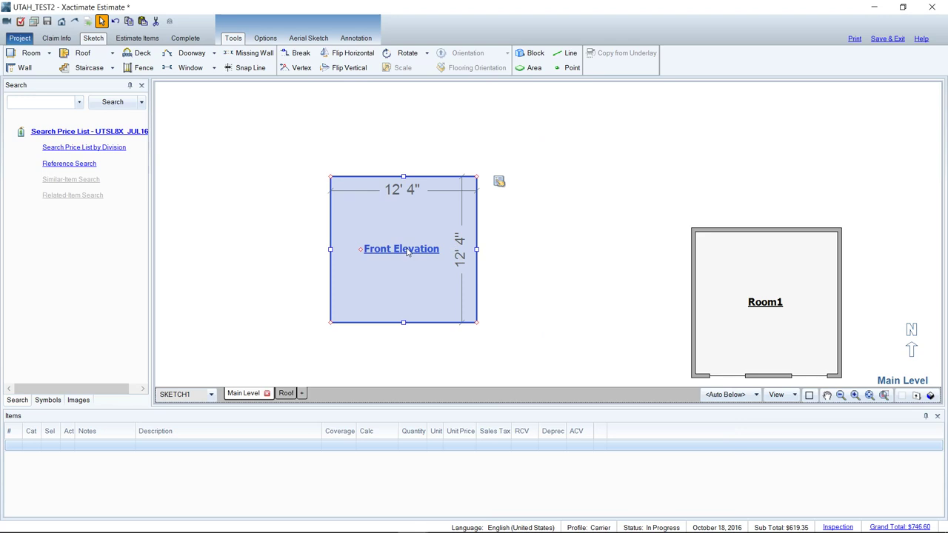
Resize the Front Elevation to 19' wide and 10' high
drag(475, 249, 581, 250)
click(469, 198)
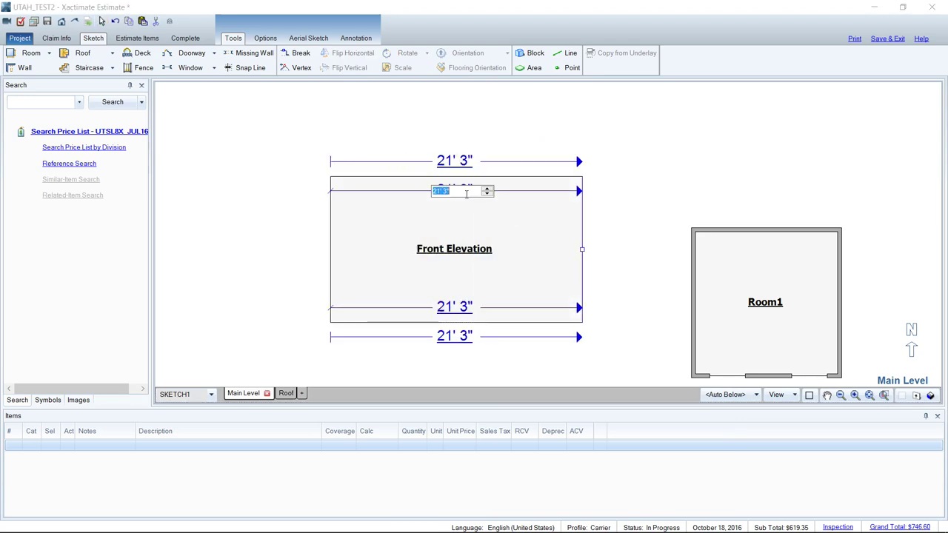
text(19)
key(Return)
click(465, 198)
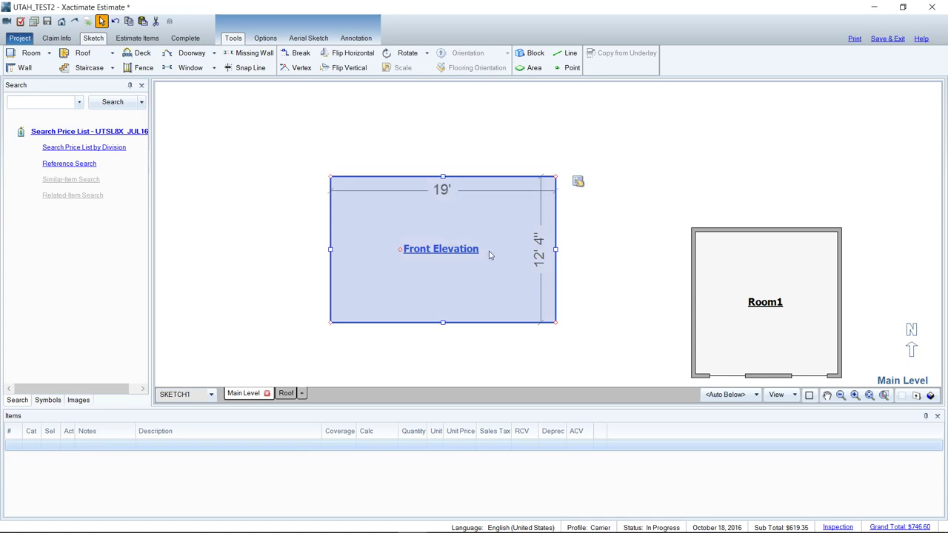
click(442, 322)
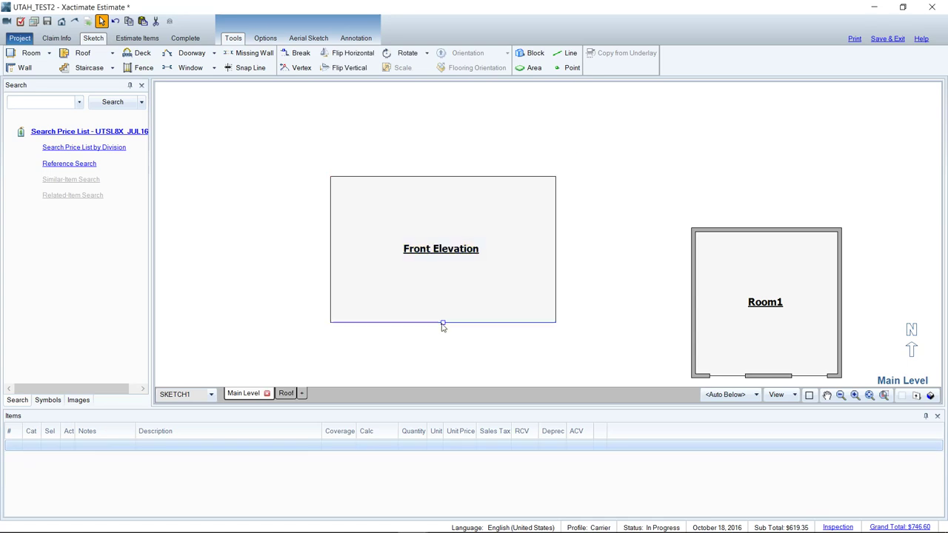
click(535, 254)
text(10)
key(Return)
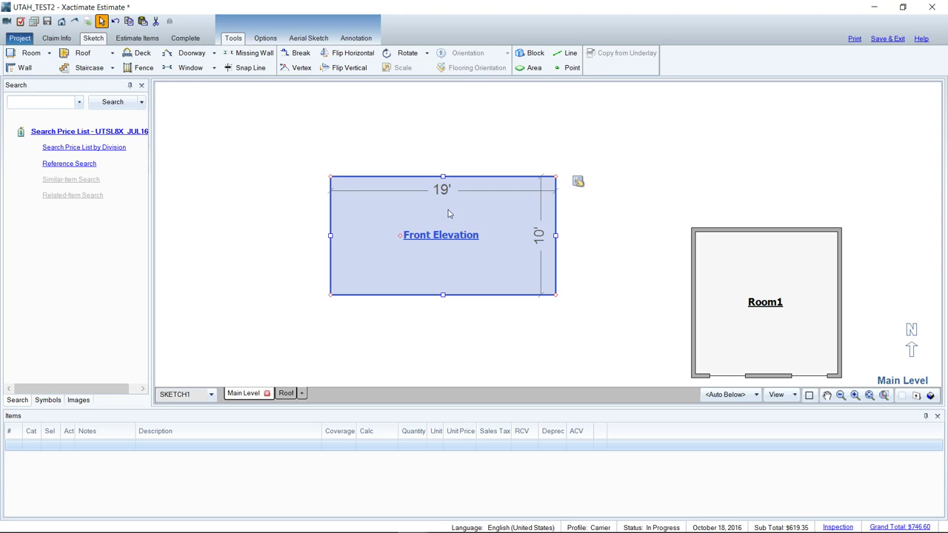
Add a vertex at the top wall's midpoint and raise it into a peak with 10' 3" slopes
key(v)
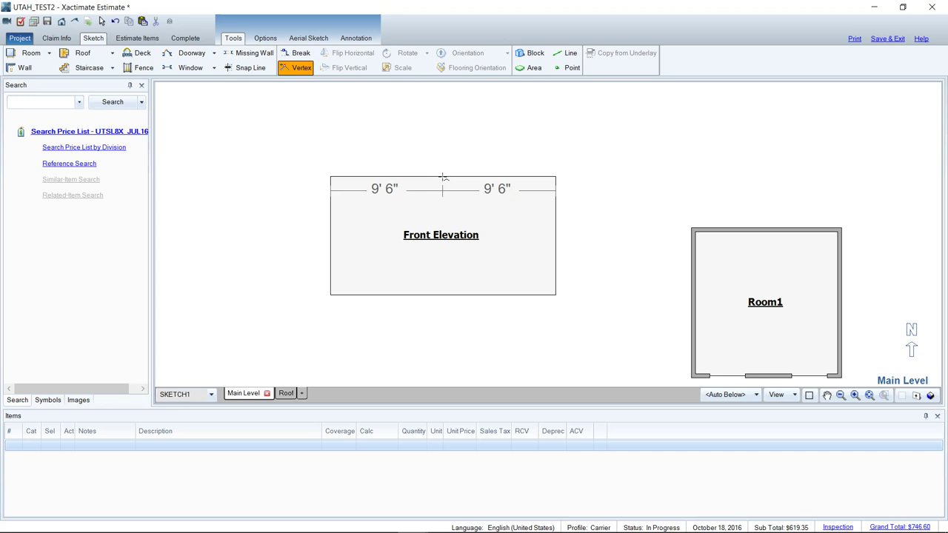
click(443, 177)
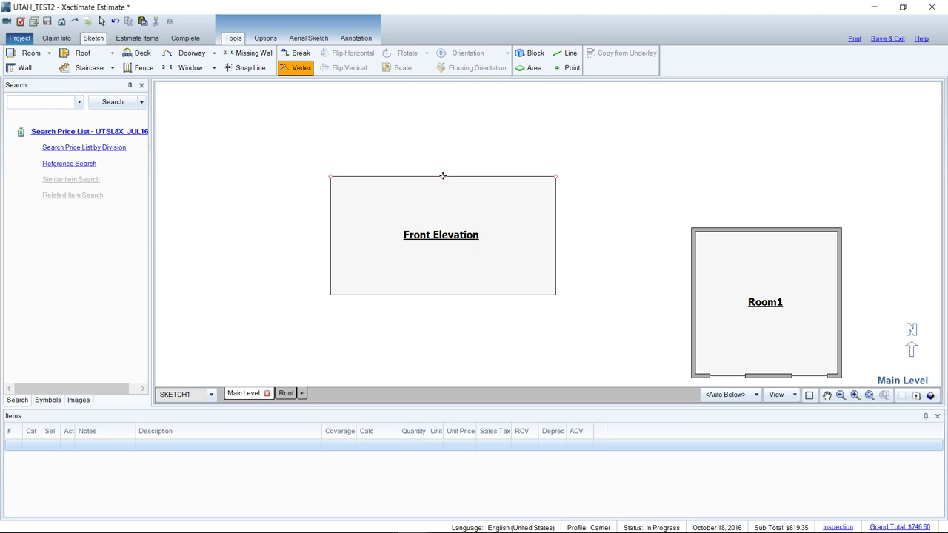
drag(442, 176, 444, 118)
key(ctrl+z)
click(478, 163)
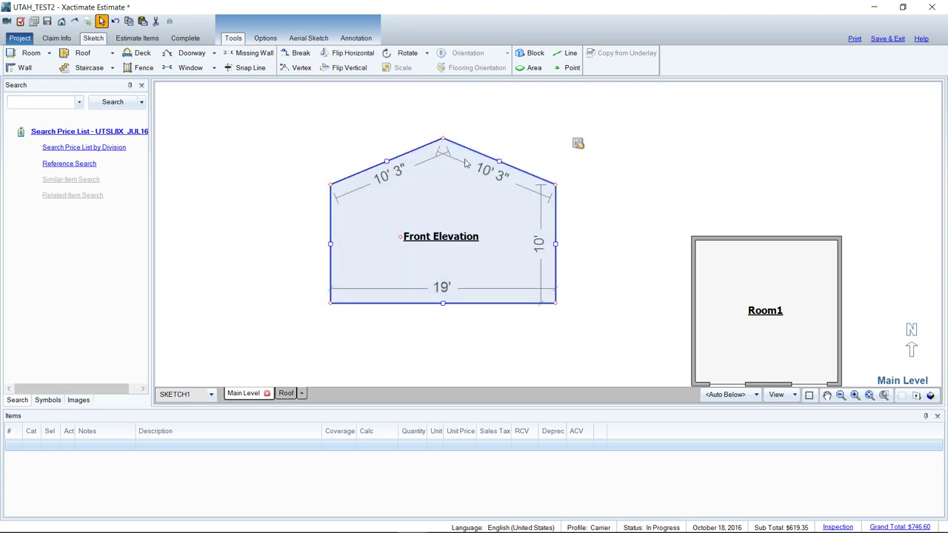
drag(384, 160, 369, 214)
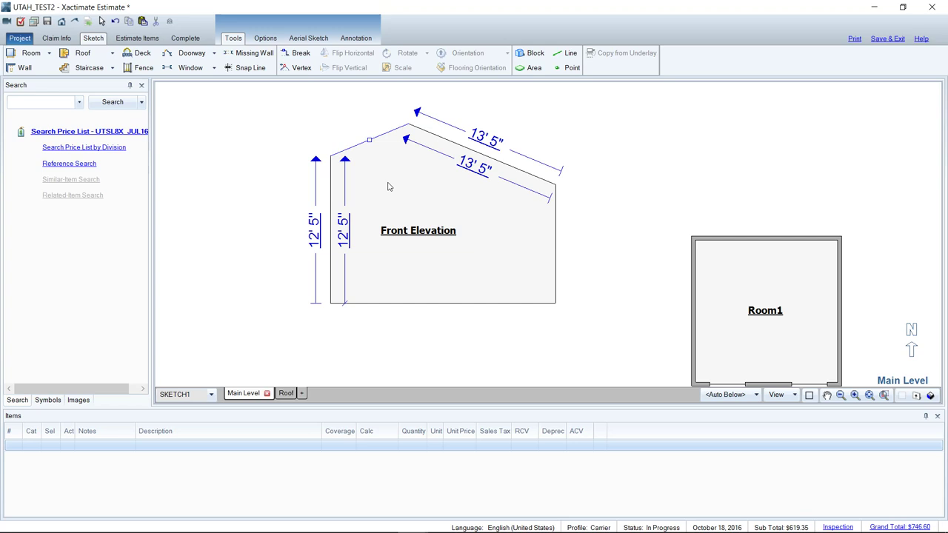
key(ctrl+z)
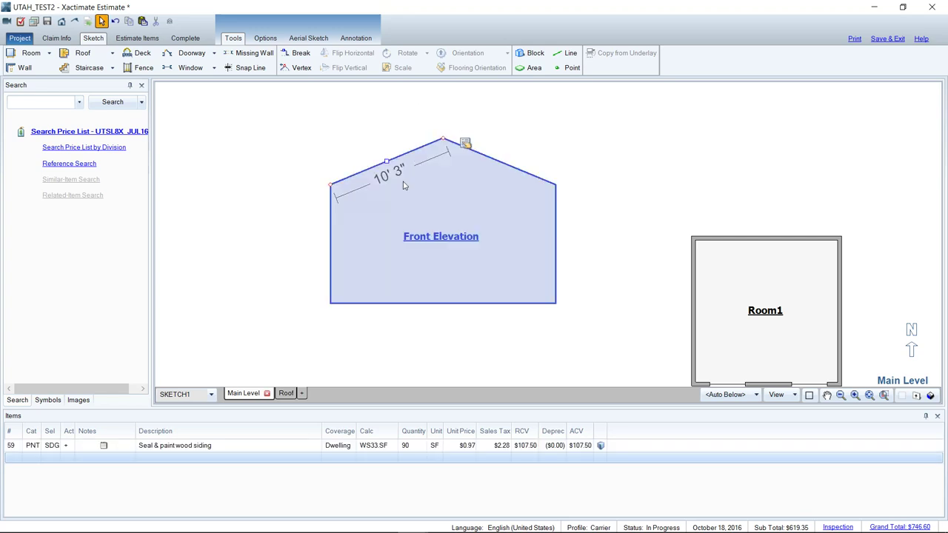
key(ctrl+z)
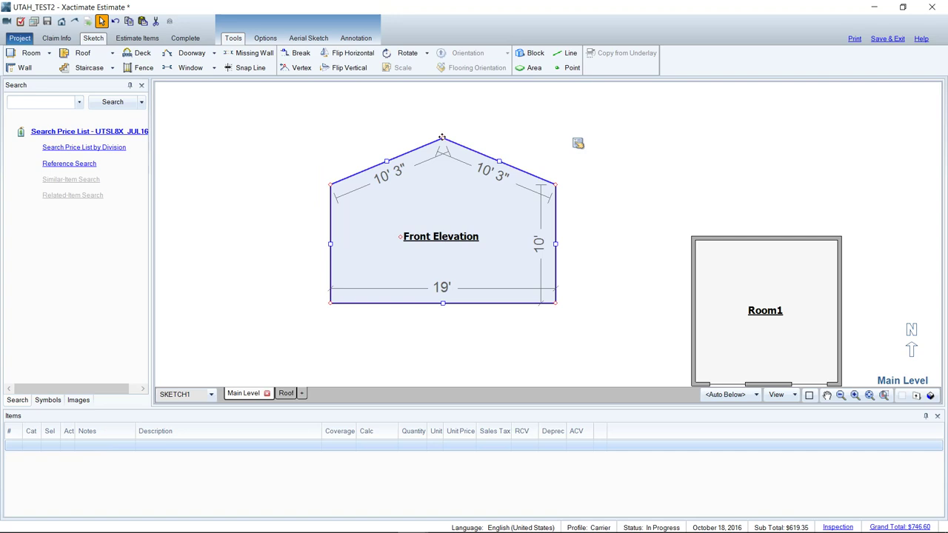
mouse_move(442, 138)
mouse_down()
mouse_move(444, 103)
mouse_move(442, 138)
mouse_up()
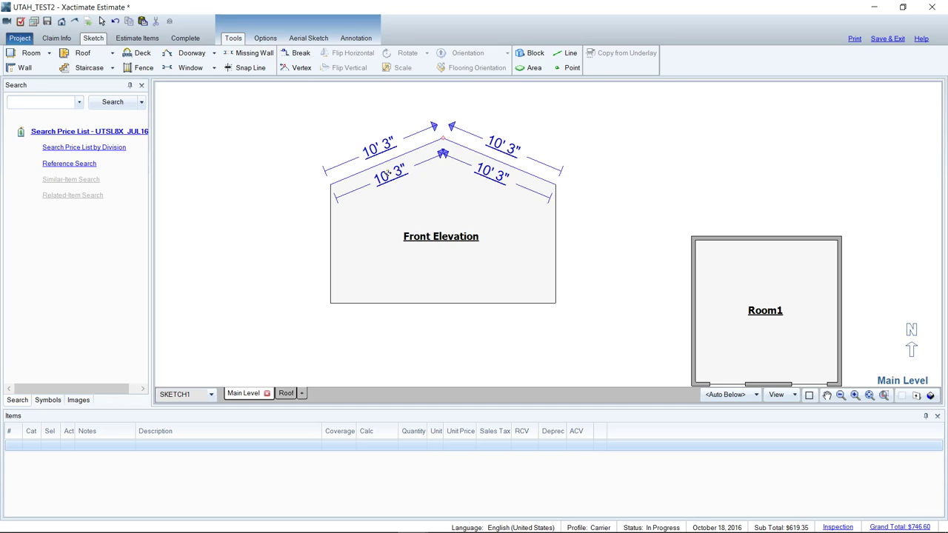
key(Escape)
click(479, 203)
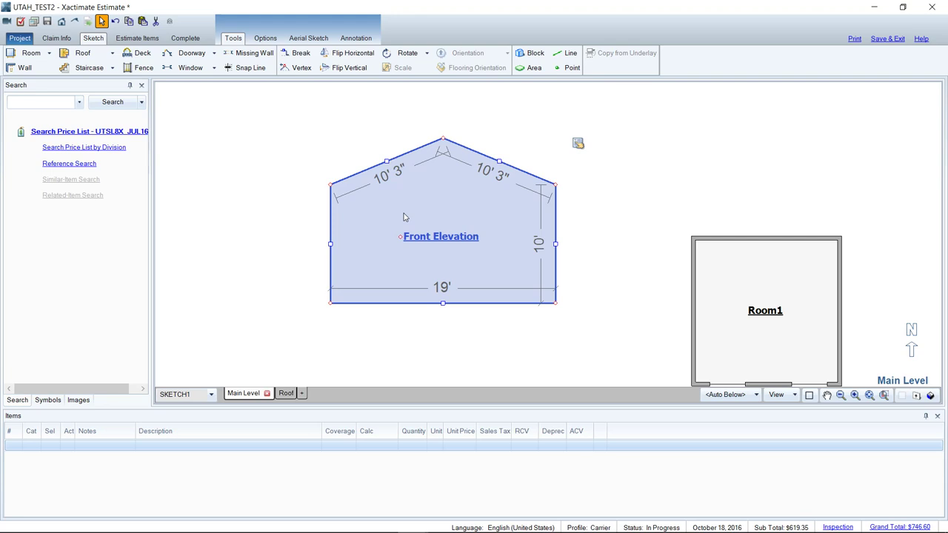
Draw a rectangular Area1 inside the Front Elevation and check it in 3D
click(520, 71)
drag(370, 209, 415, 261)
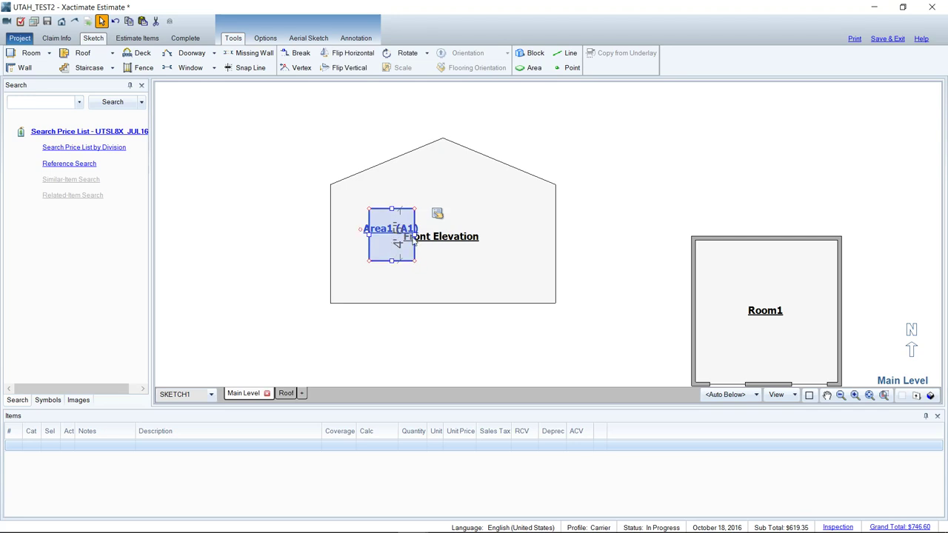
click(411, 238)
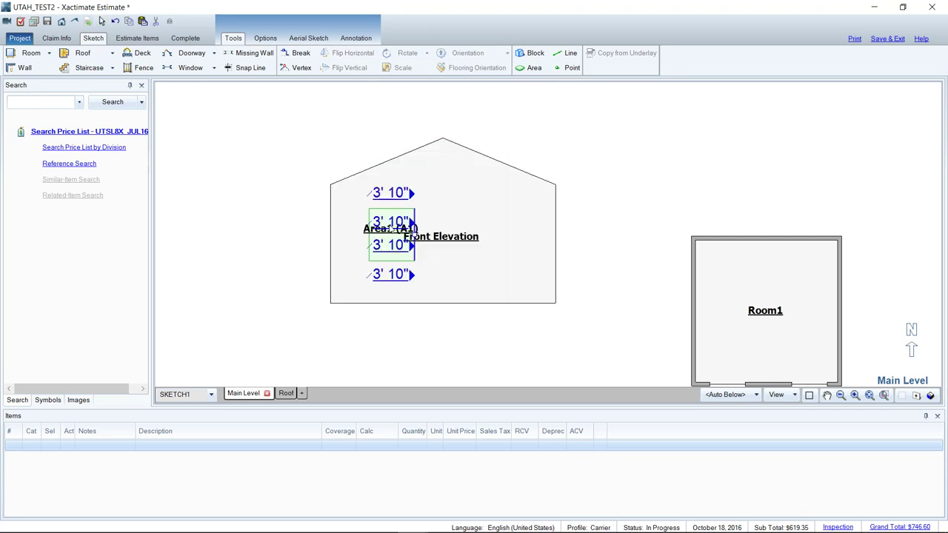
key(F3)
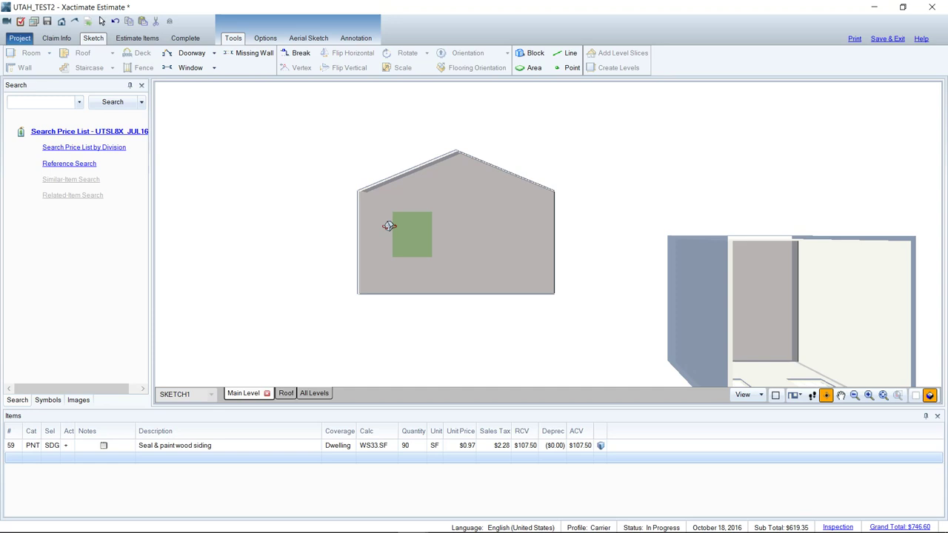
key(F3)
Set Area1's top width to 3'
click(392, 231)
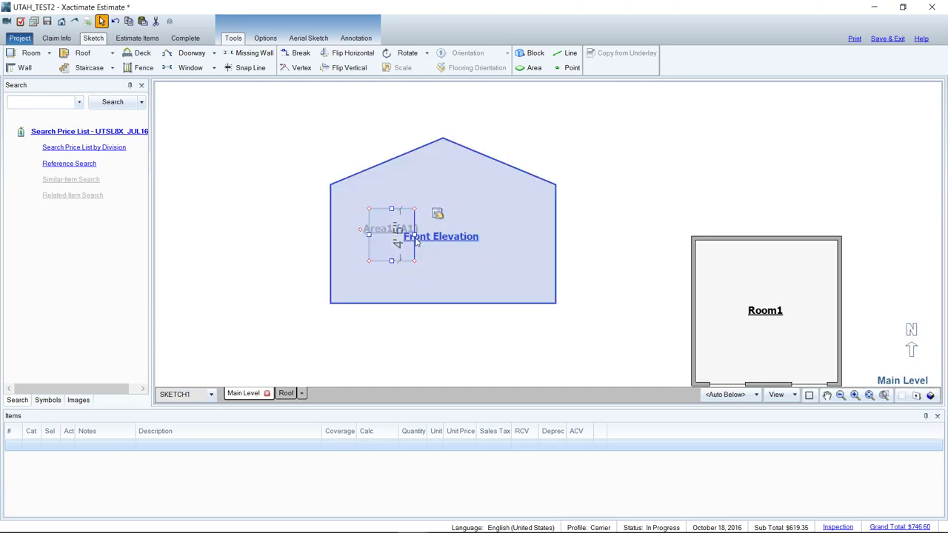
click(397, 230)
click(399, 202)
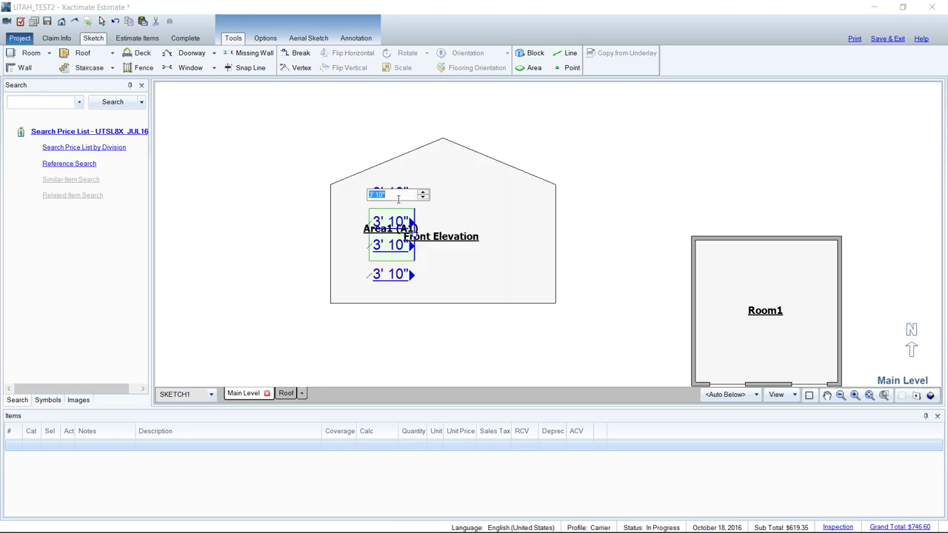
text(3)
key(Return)
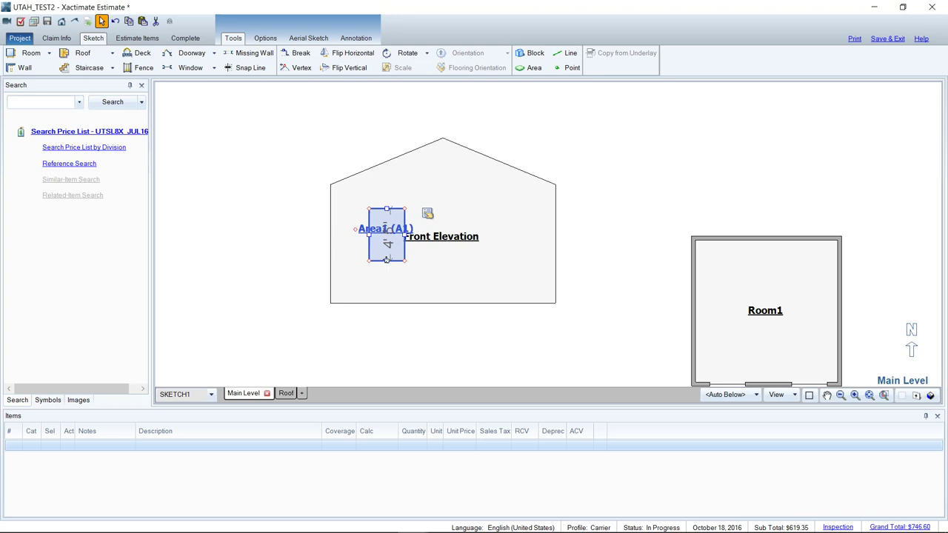
Shorten Area1 by raising its bottom edge, then nudge it slightly up and left
click(385, 254)
drag(385, 256, 347, 216)
click(355, 222)
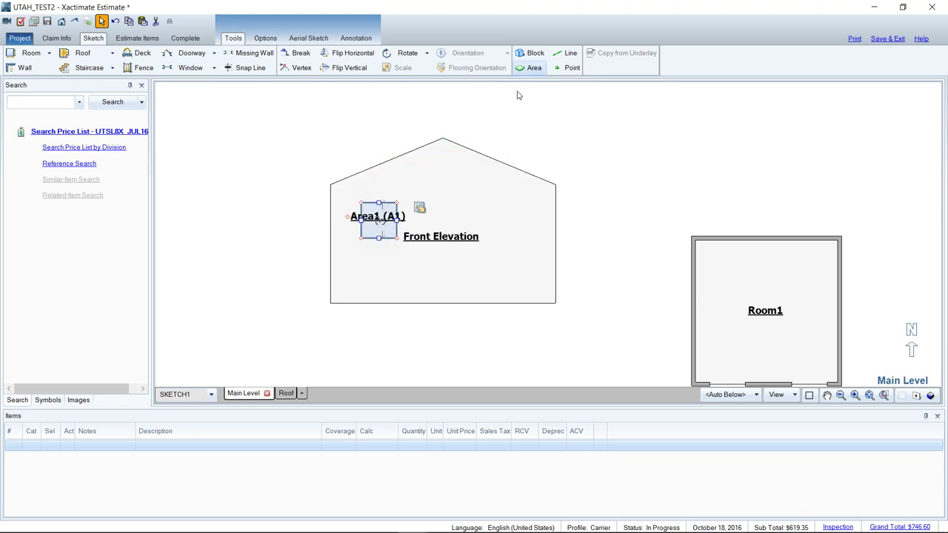
click(375, 227)
Set Area1's Hole property to Yes in its Reference Area Properties
mouse_move(419, 210)
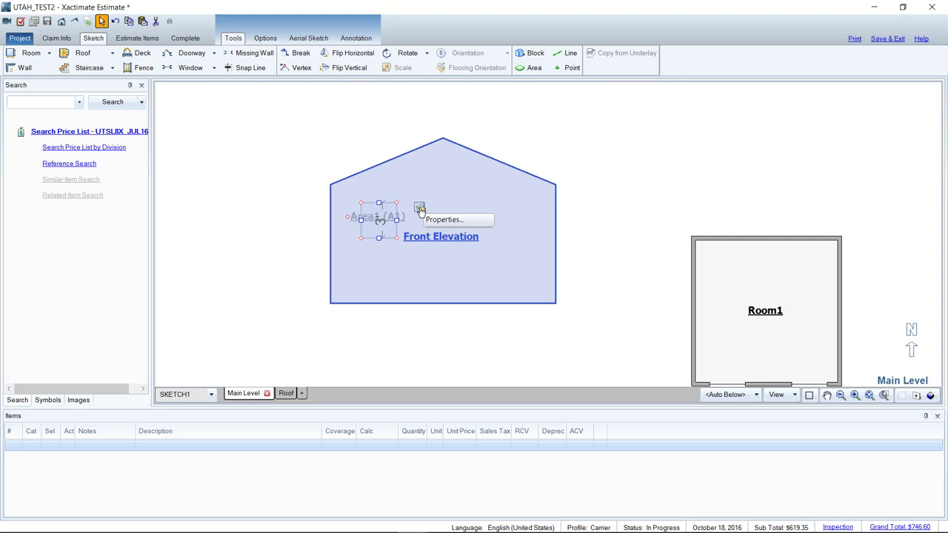
click(419, 210)
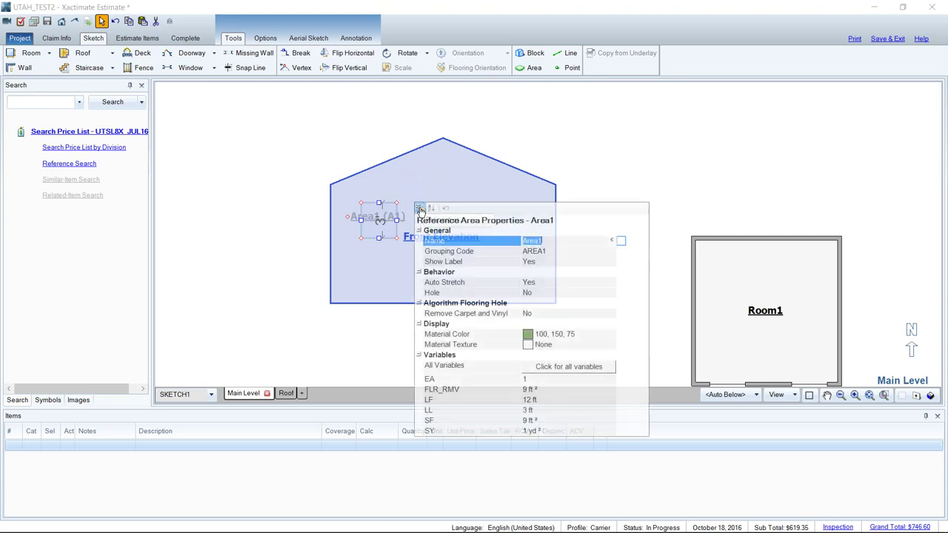
click(544, 291)
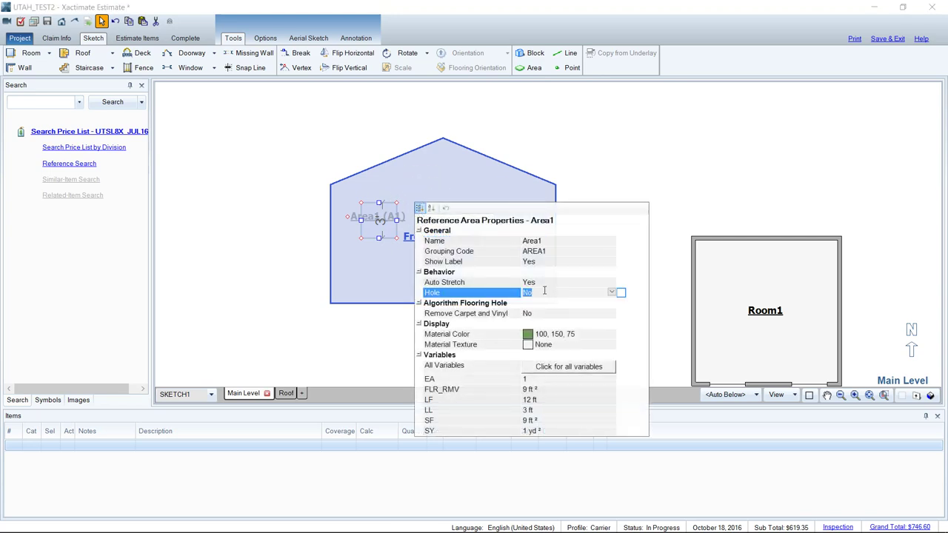
double_click(542, 291)
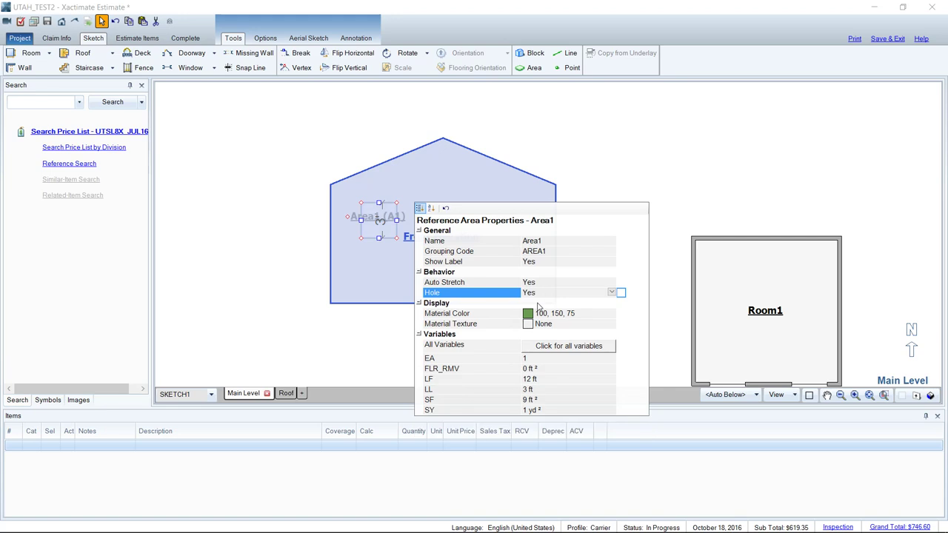
click(288, 200)
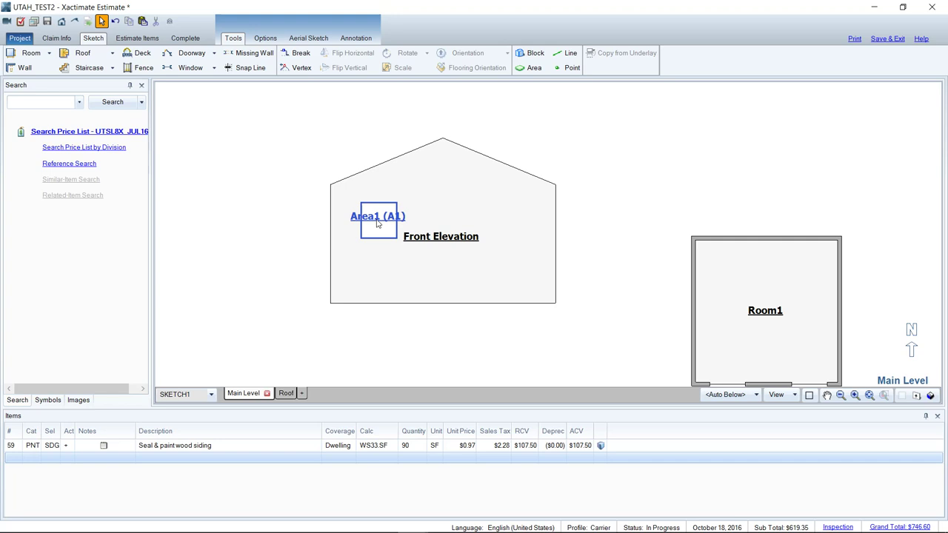
Copy the Area1 window hole and place the copy as Area2 on the right
click(374, 226)
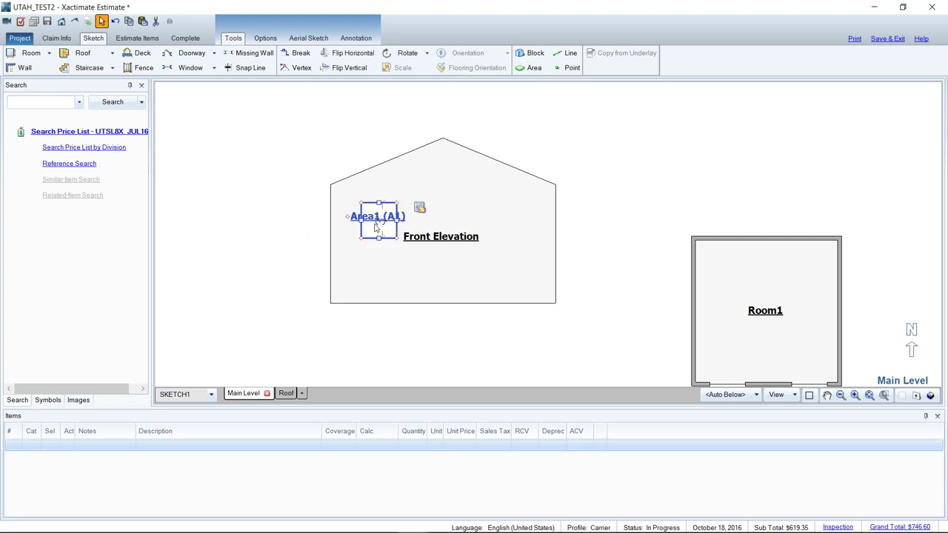
key(ctrl+c)
key(ctrl+v)
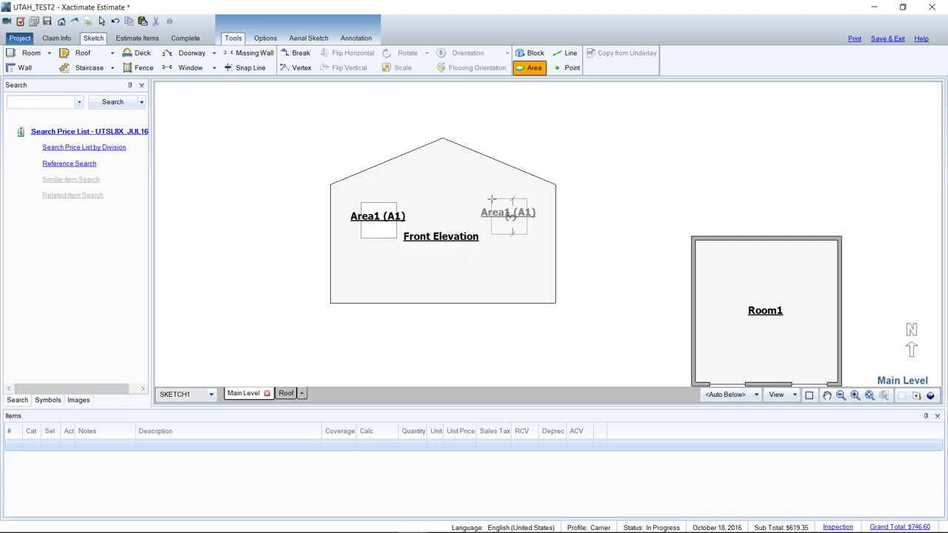
click(489, 201)
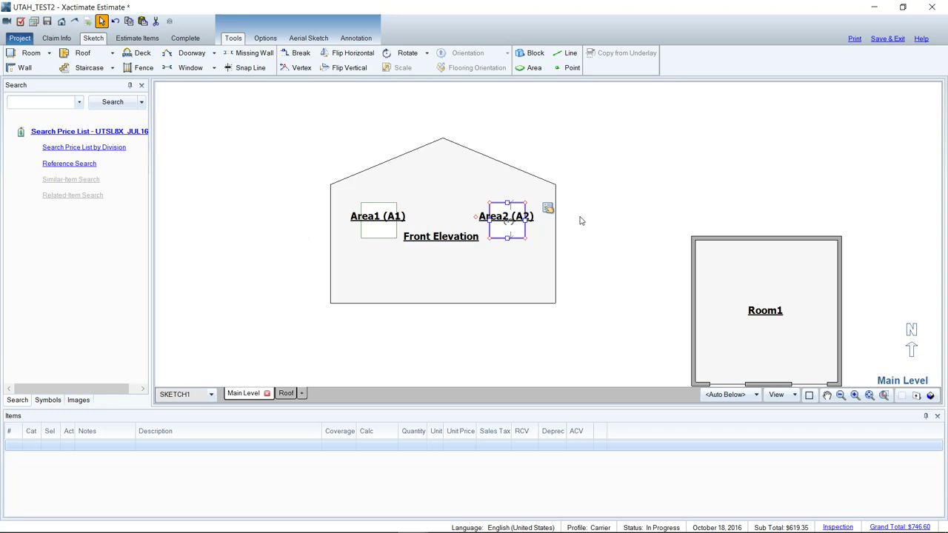
Apply Seal & paint wood siding (PNTSDG) to the Front Elevation walls
click(481, 281)
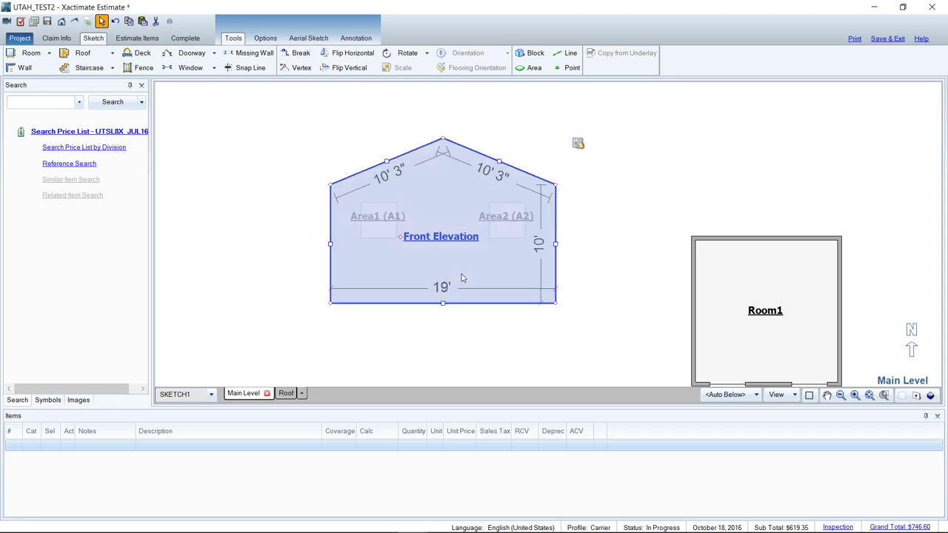
click(47, 100)
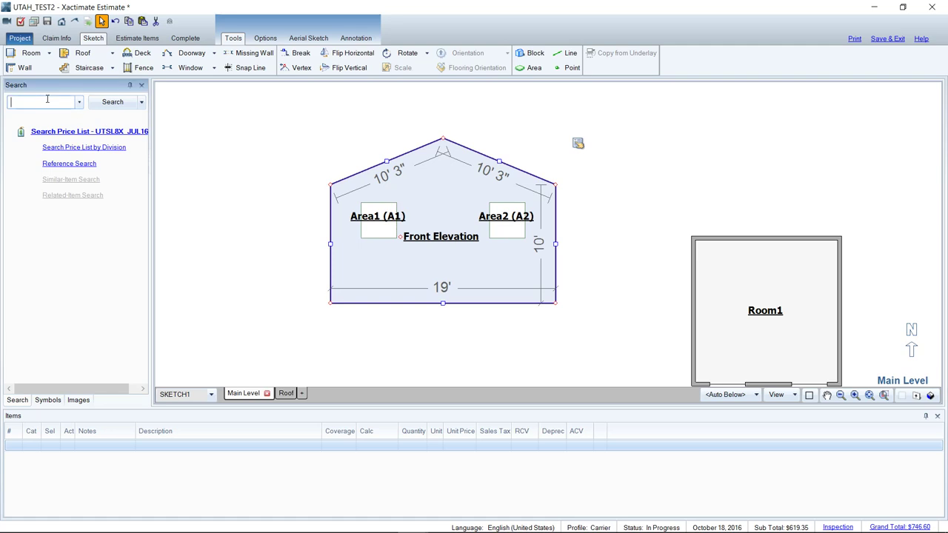
text(pnt s)
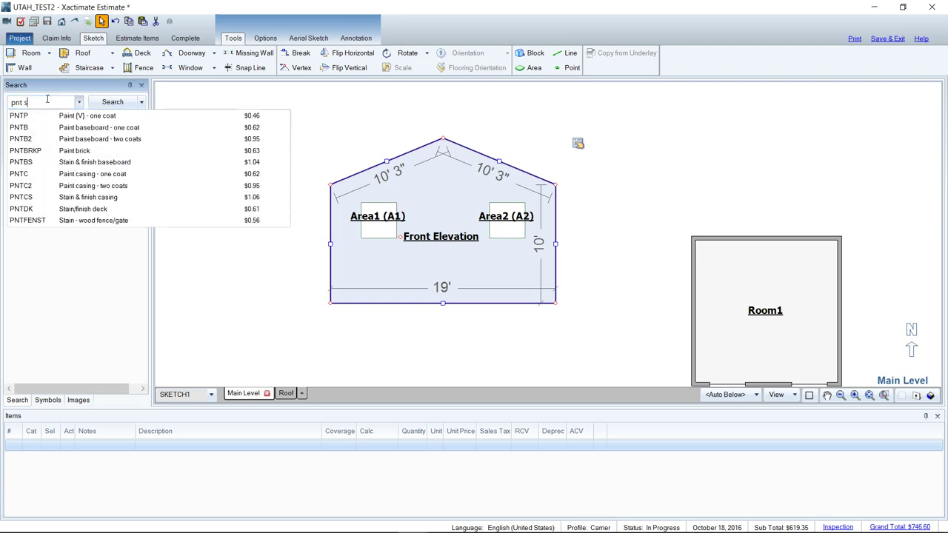
text(d)
click(101, 116)
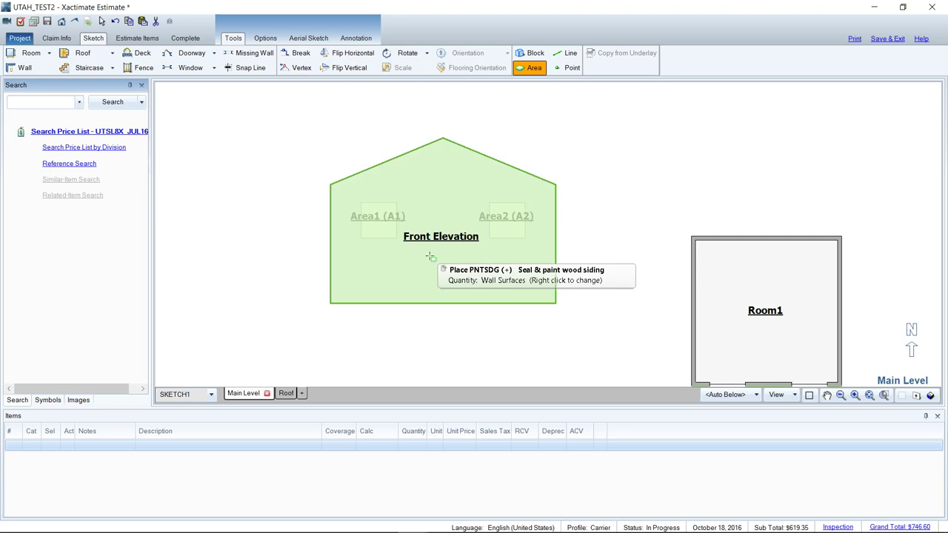
click(430, 256)
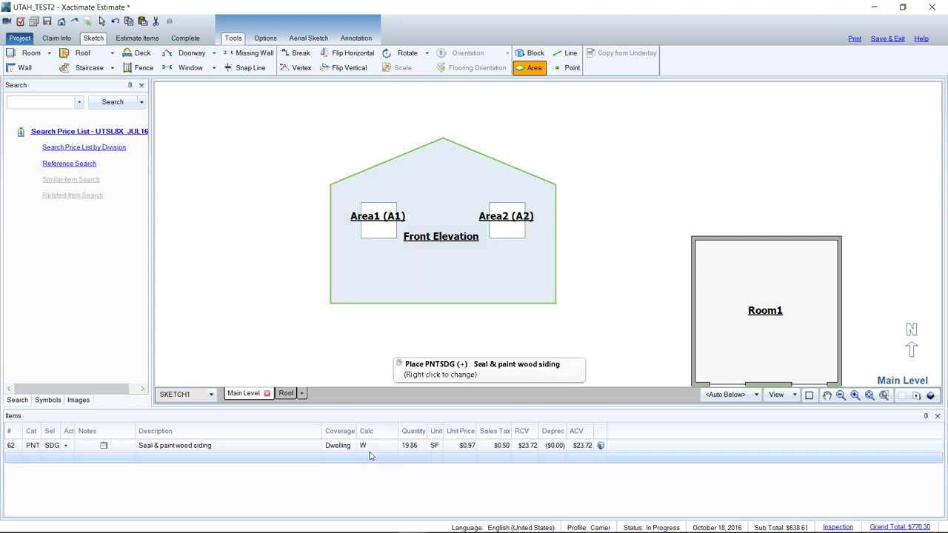
click(370, 451)
Change line 62's siding calculation from W to F, giving 209.38 SF
key(F3)
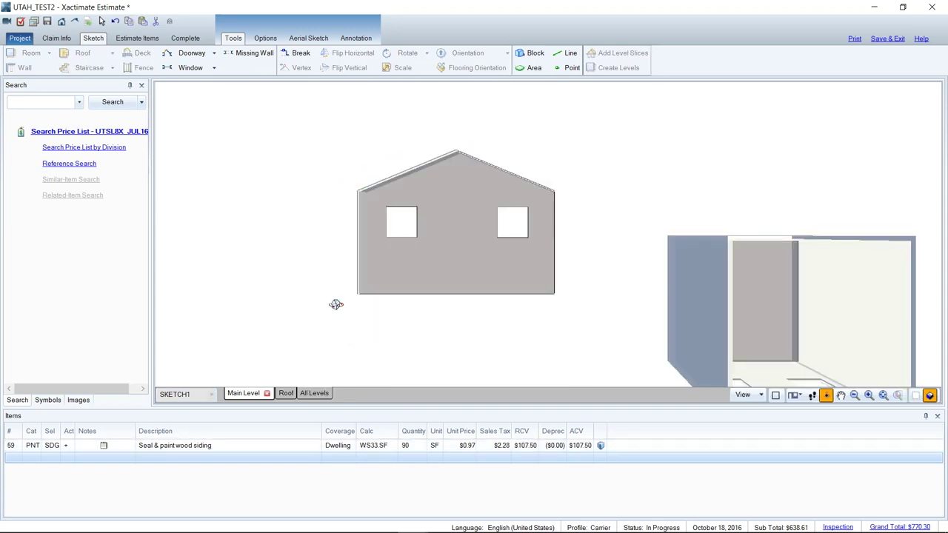
drag(336, 305, 353, 245)
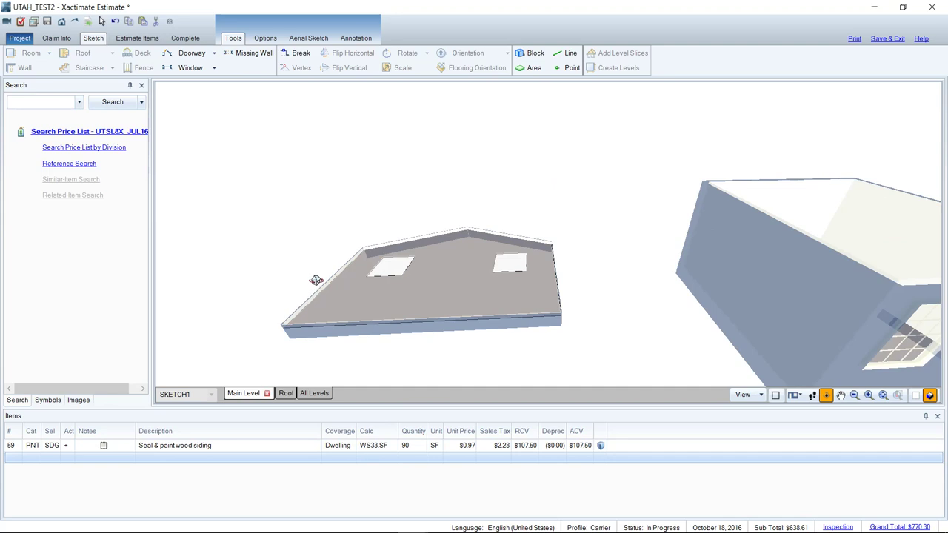
key(Escape)
click(412, 271)
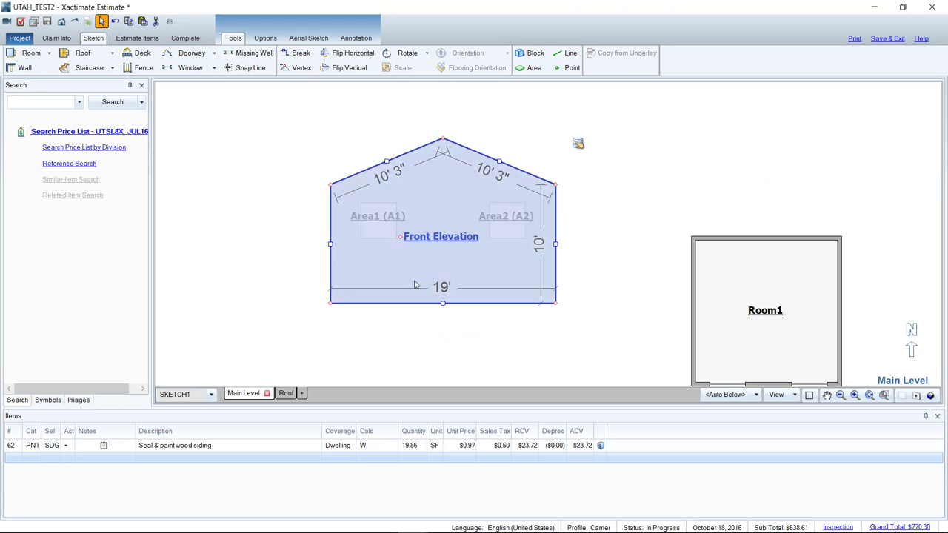
click(375, 443)
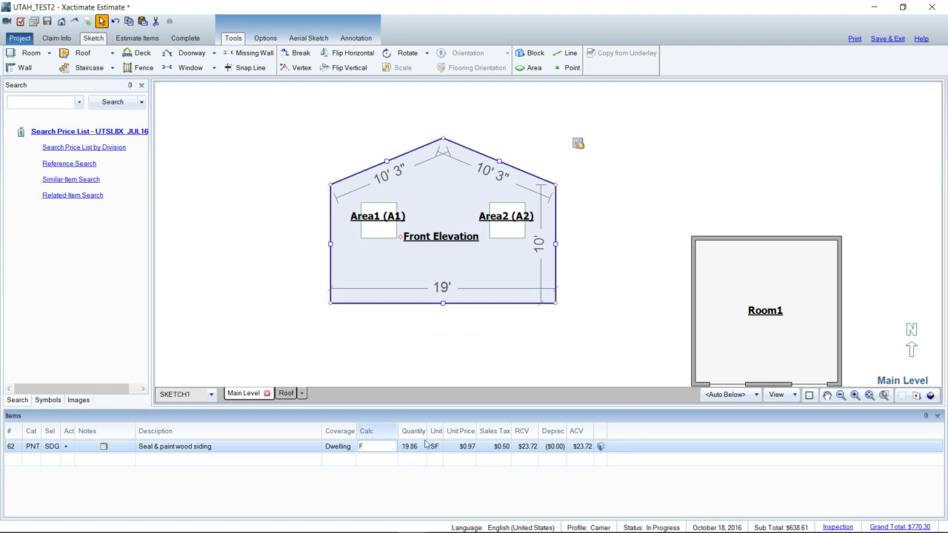
key(Return)
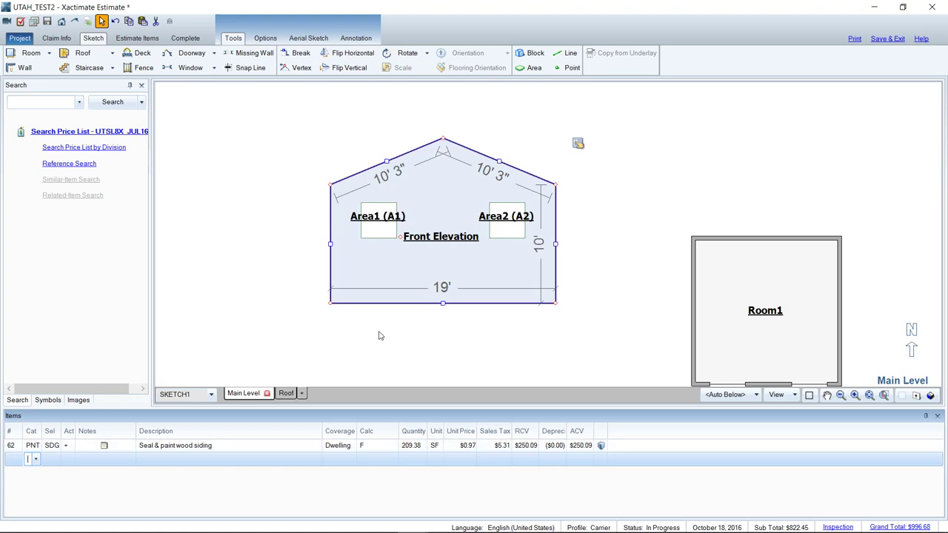
click(382, 230)
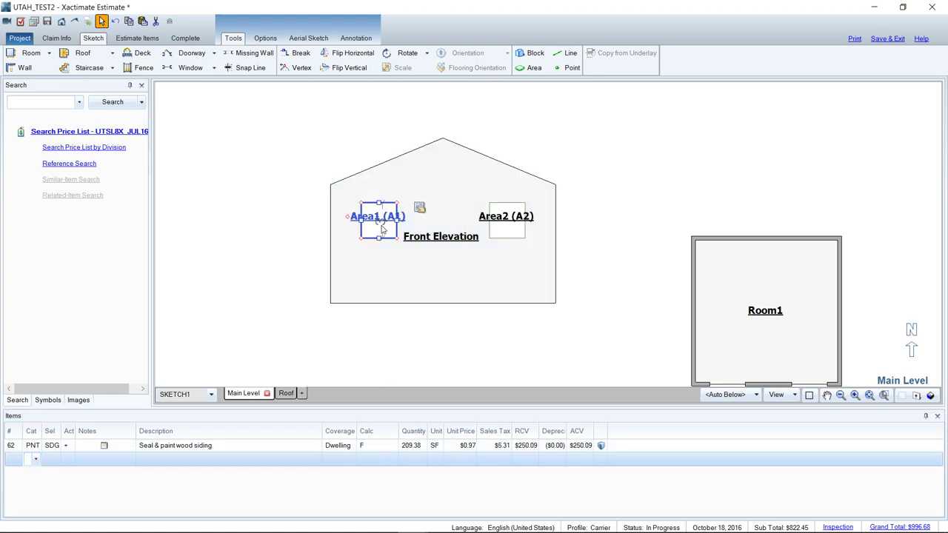
key(Delete)
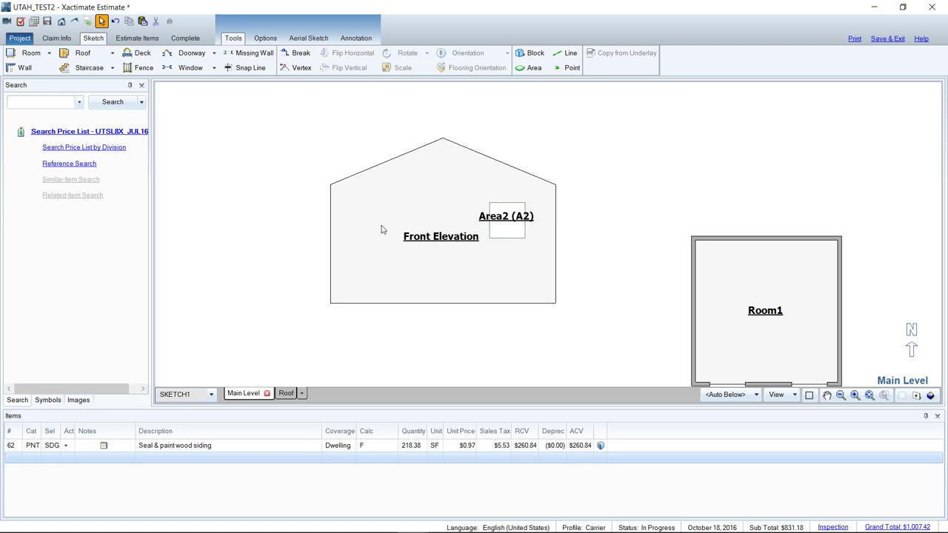
click(508, 229)
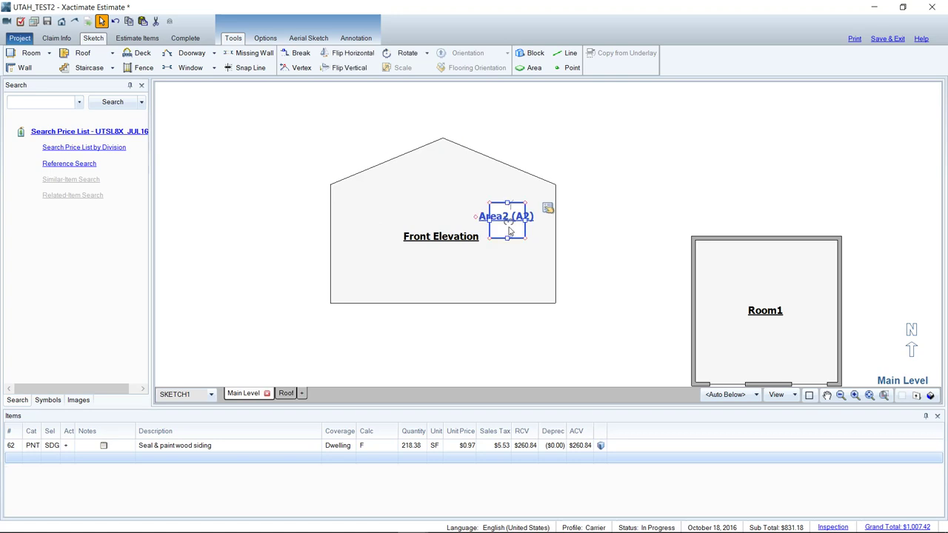
key(Delete)
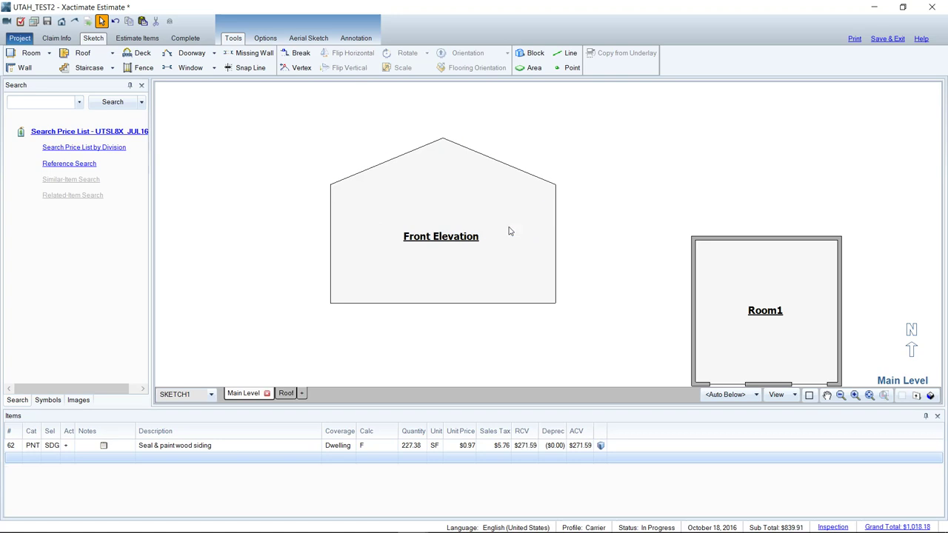
click(509, 231)
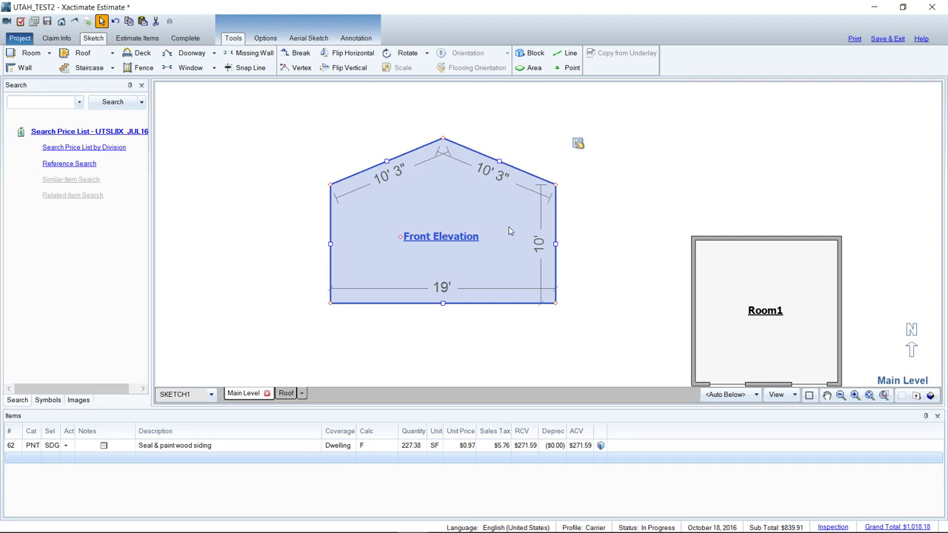
click(531, 71)
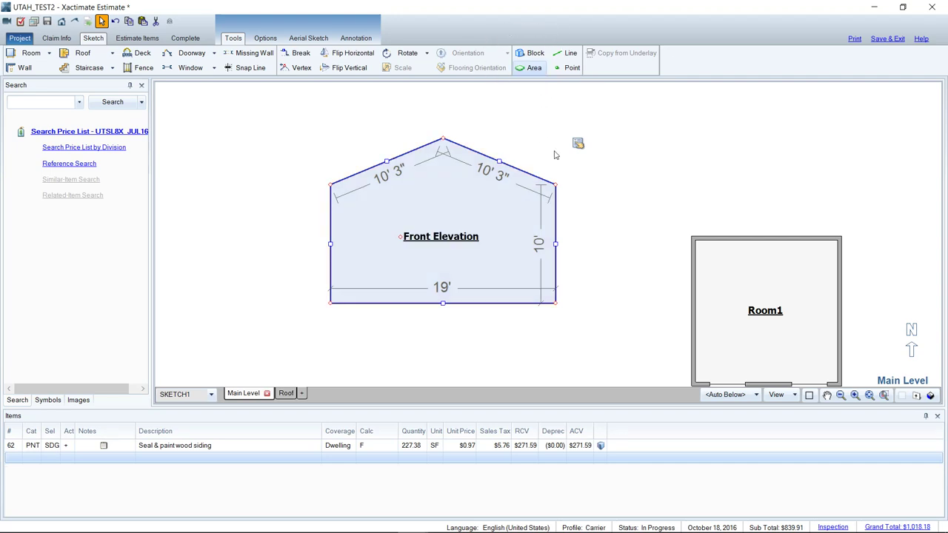
click(494, 224)
click(382, 218)
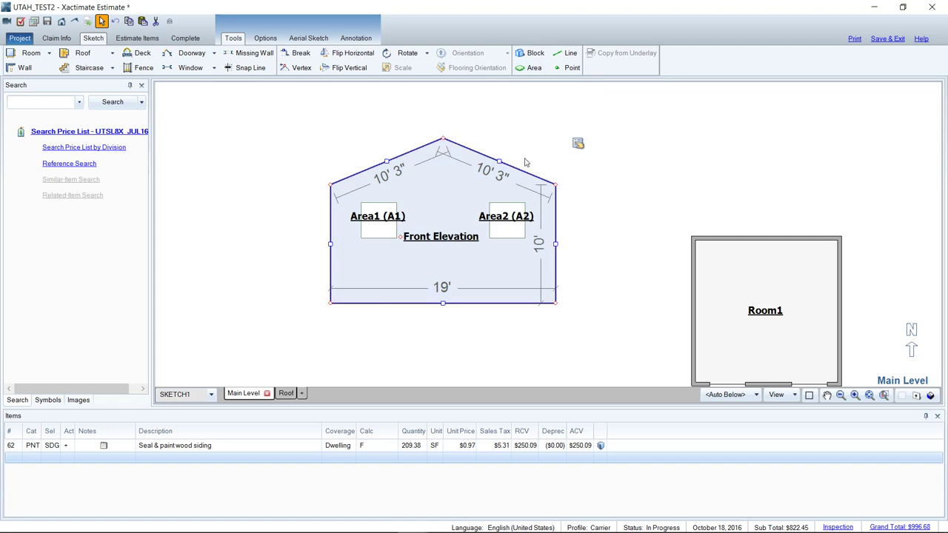
Draw Area3 across the Front Elevation's base with a height of 4' 6"
click(529, 68)
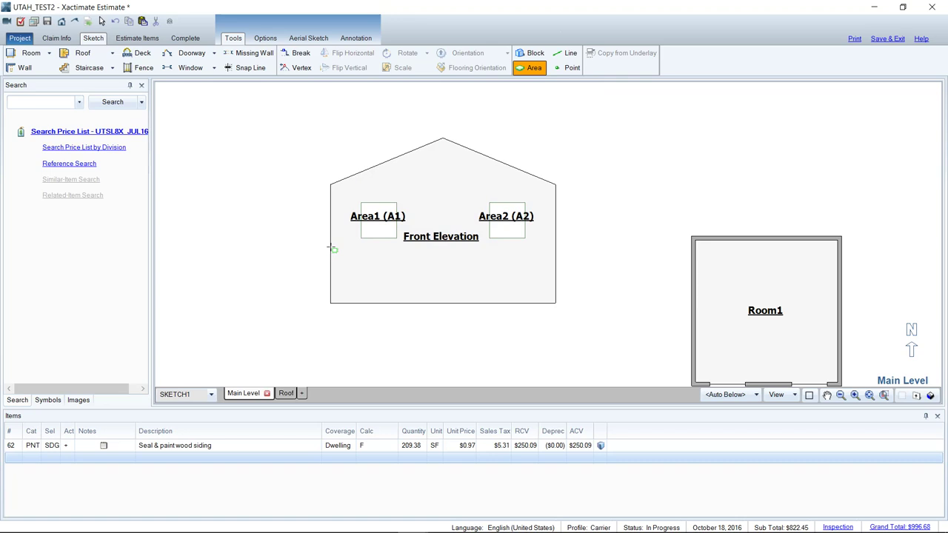
drag(331, 250, 558, 301)
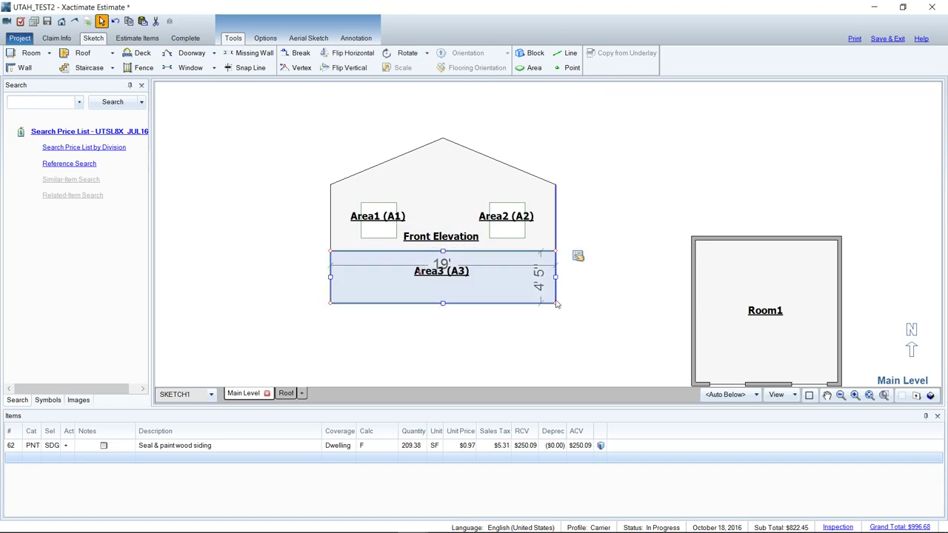
click(442, 250)
click(535, 276)
text(4' )
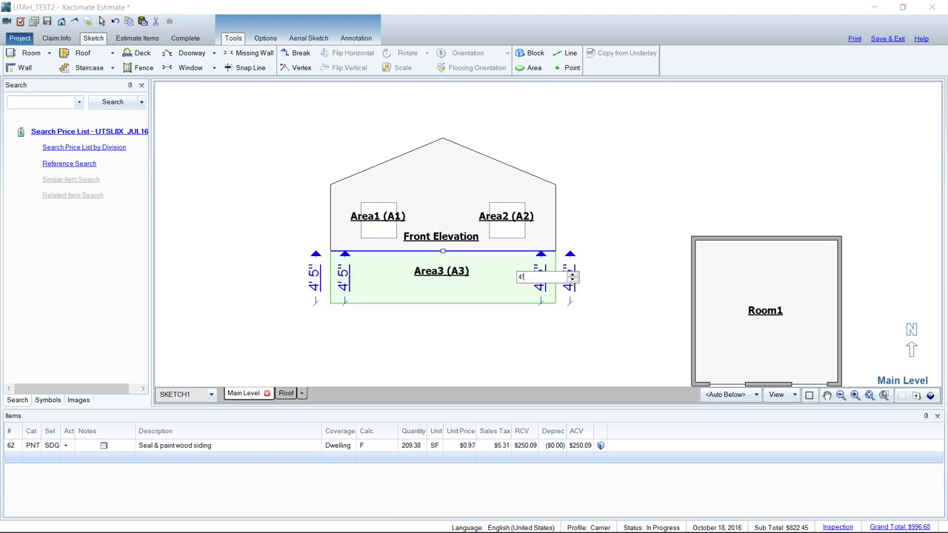
text(6)
key(Return)
Apply Brick veneer (MASBRK) to Area3, adding 85.5 SF
click(38, 100)
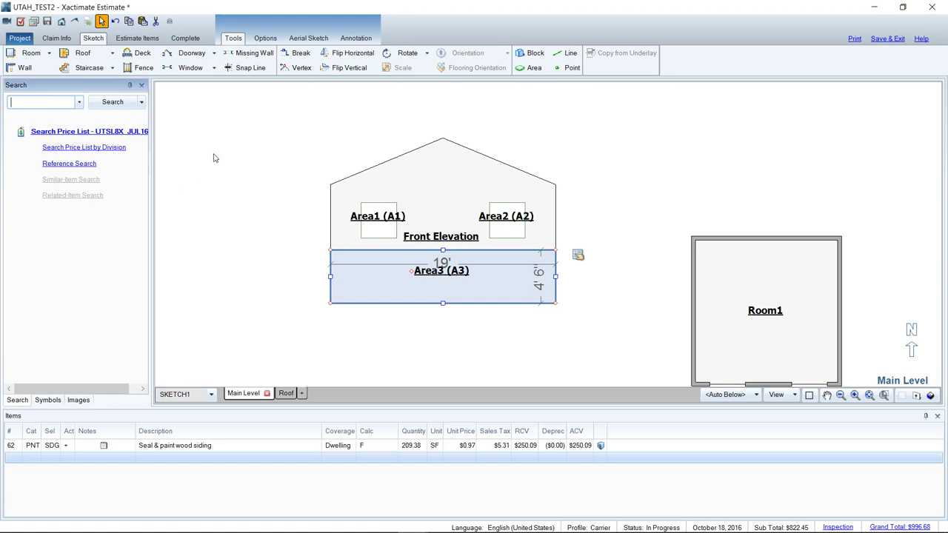
text(brick ve)
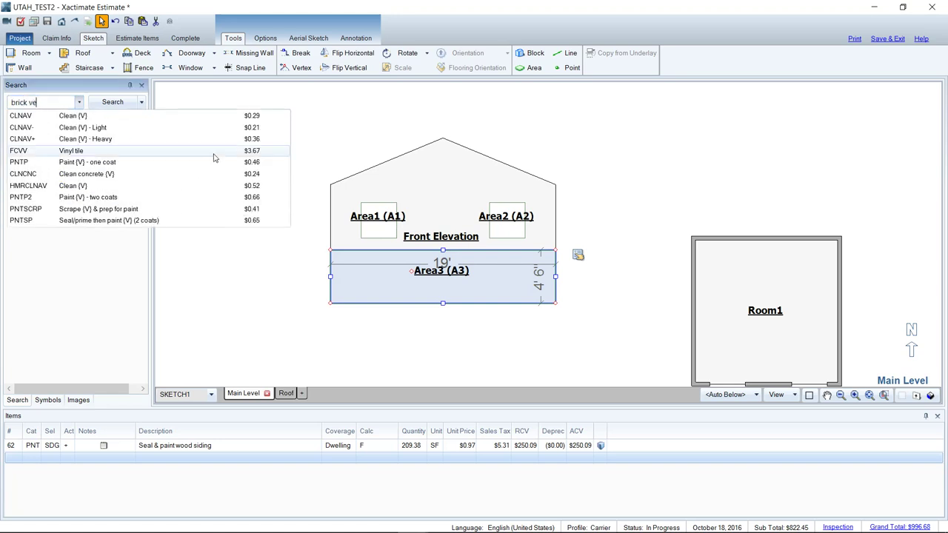
click(134, 119)
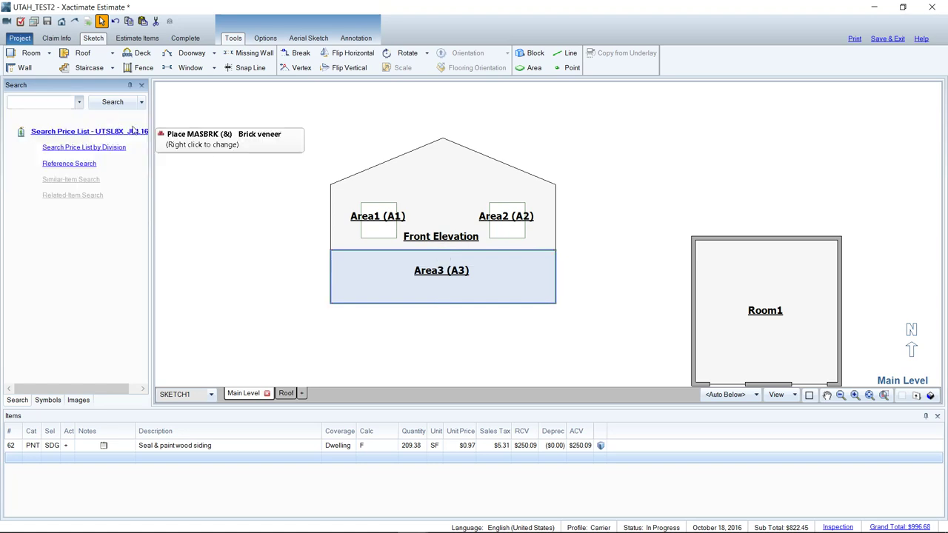
click(361, 272)
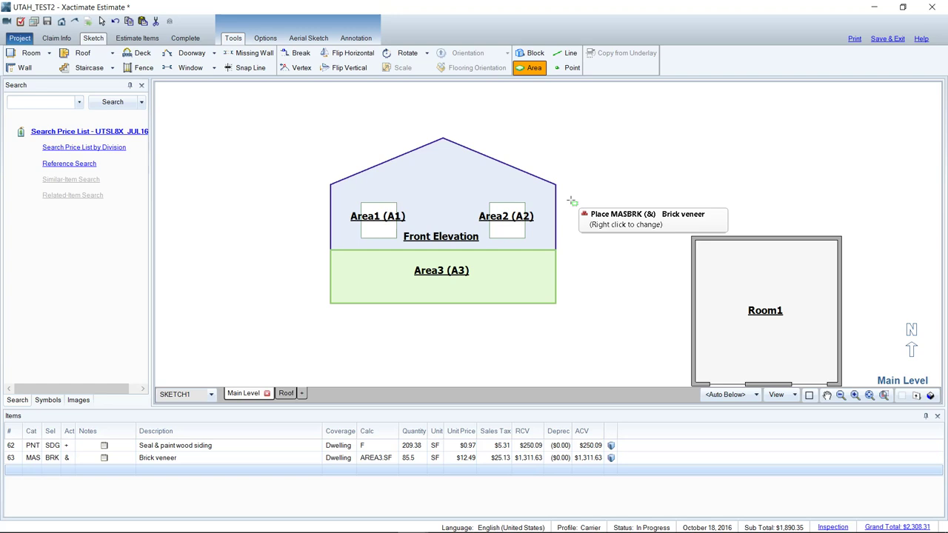
Preview a printout with only the Sketch report selected, after resequencing line numbers
key(Escape)
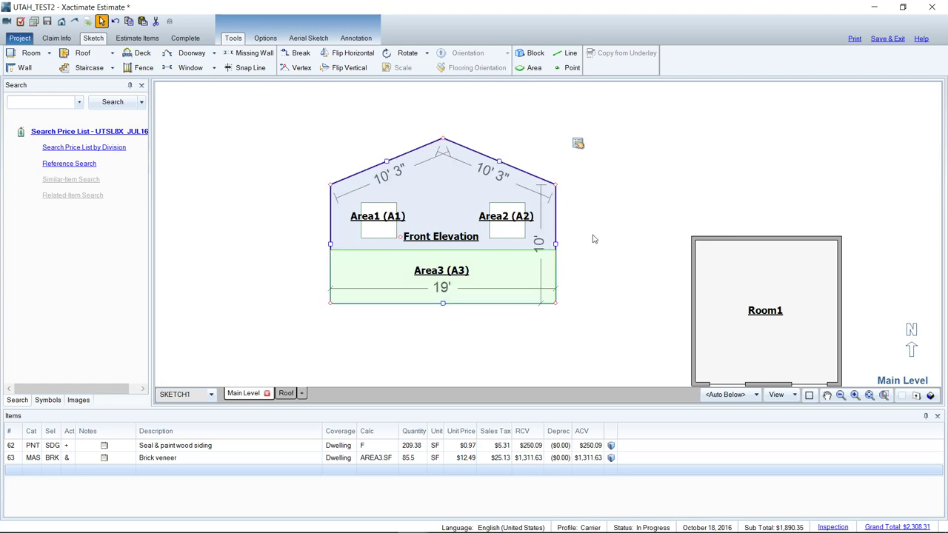
click(433, 239)
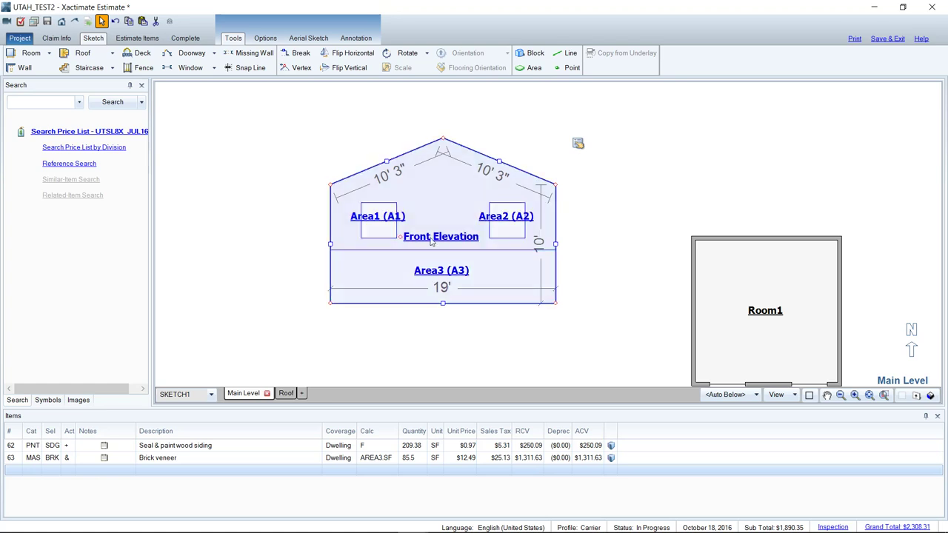
click(855, 38)
click(460, 289)
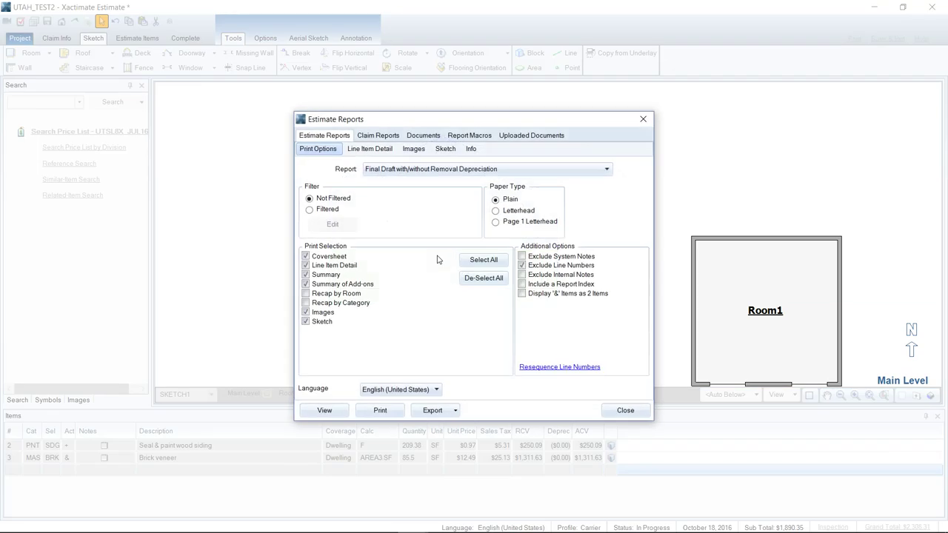
click(330, 259)
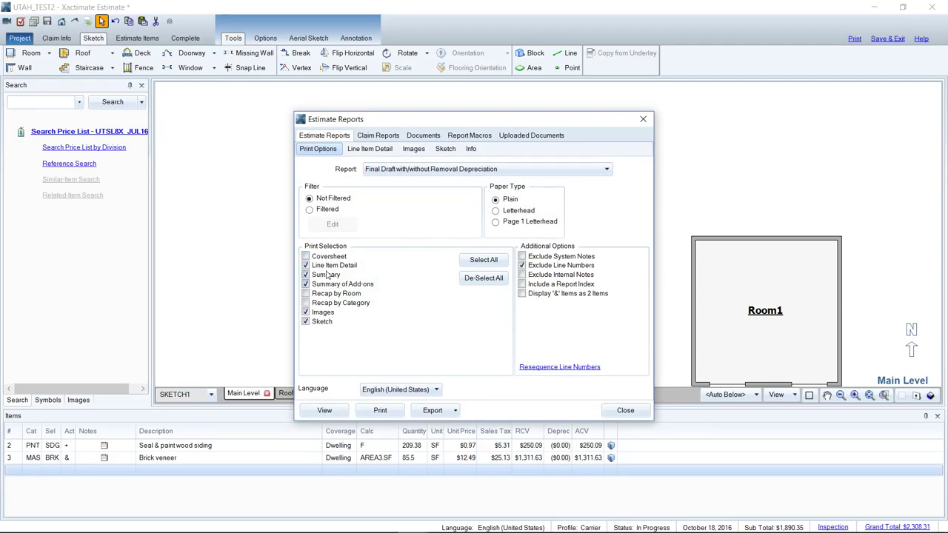
click(482, 282)
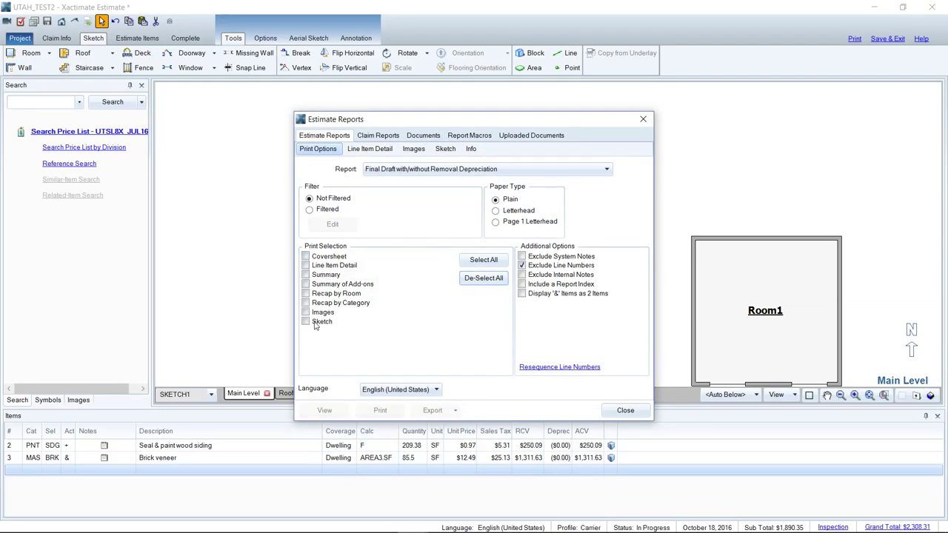
click(323, 323)
click(335, 411)
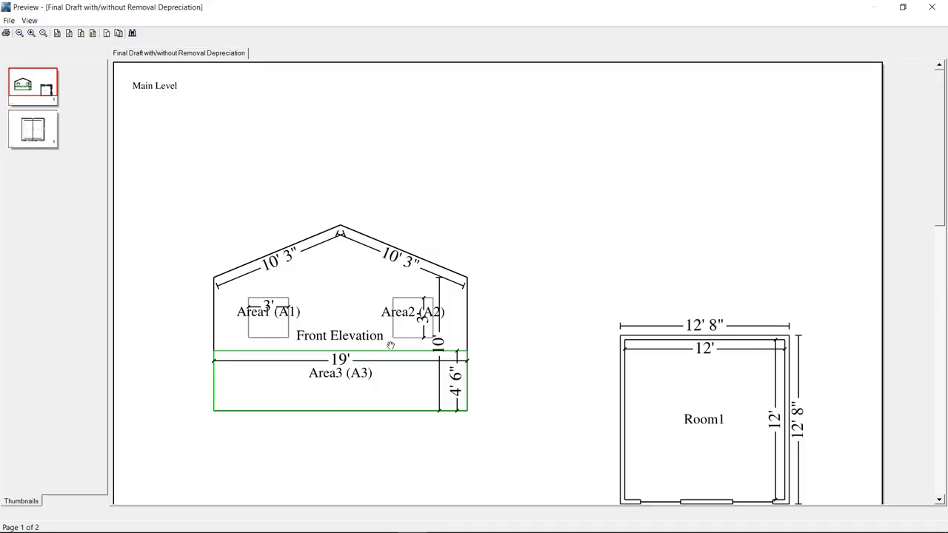
scroll(425, 379, down, 3)
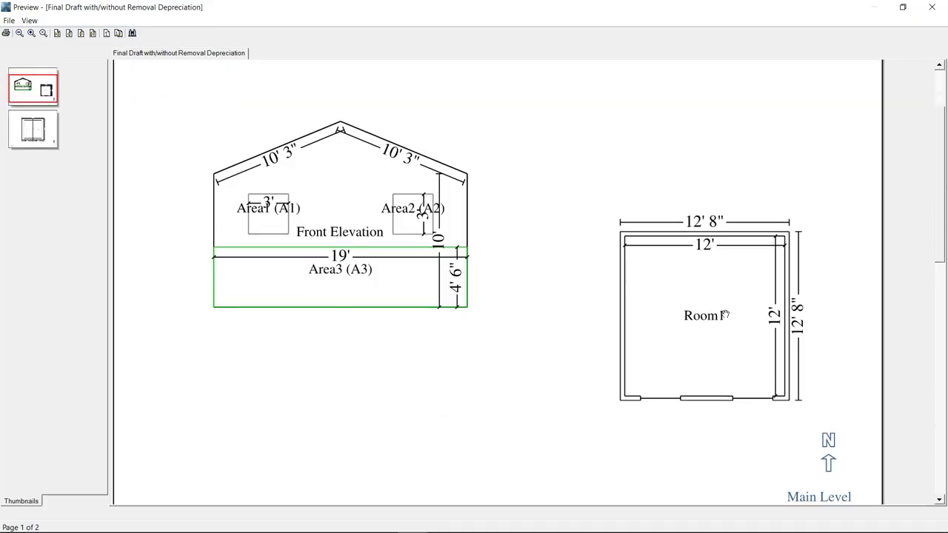
click(677, 339)
Close the report preview and reports dialog to return to the sketch
click(332, 280)
click(932, 7)
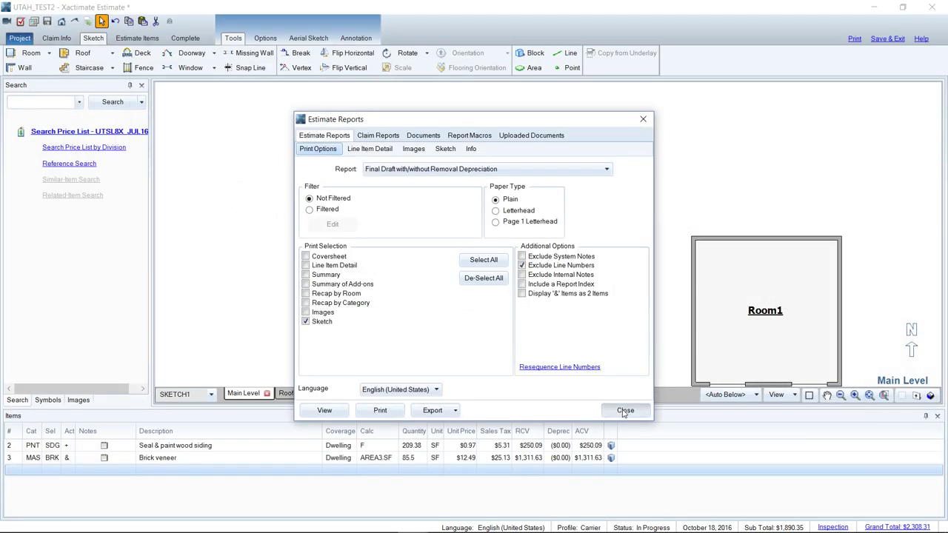
click(626, 411)
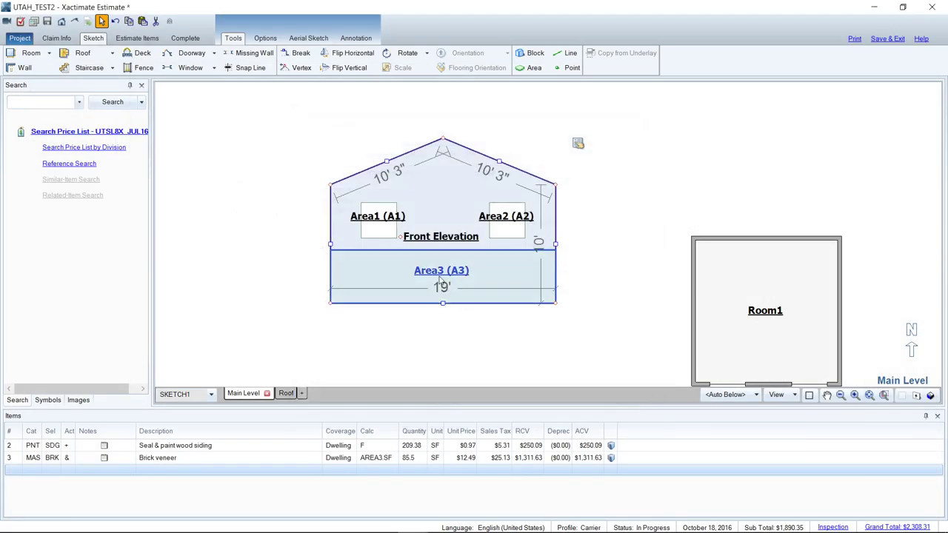
Rename Area3 to 'Brick Veneer' and reopen the sketch report preview
double_click(422, 274)
text(Brick Veneer)
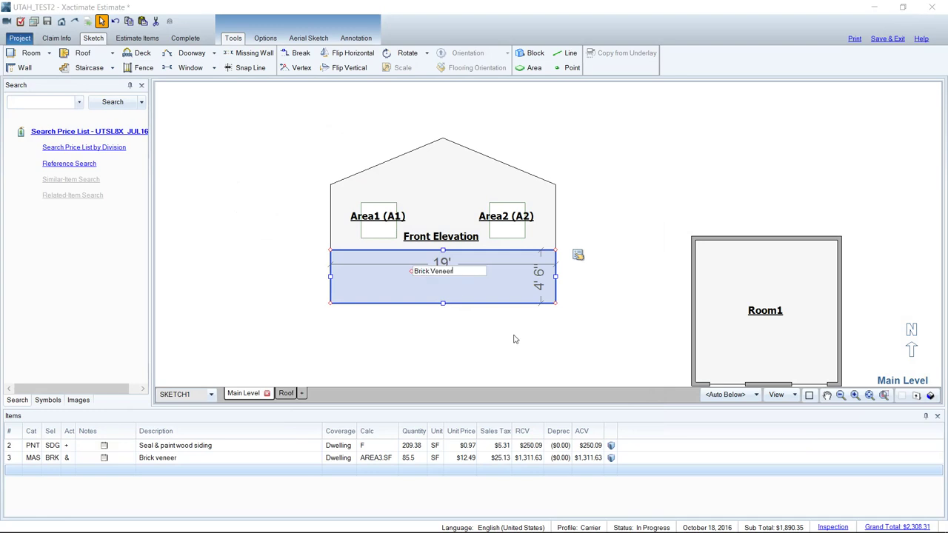
click(515, 339)
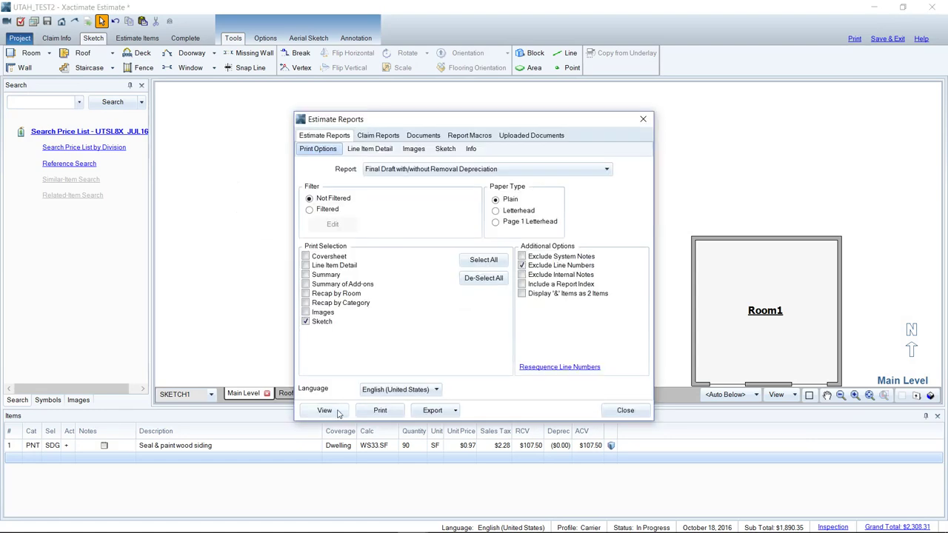
click(339, 413)
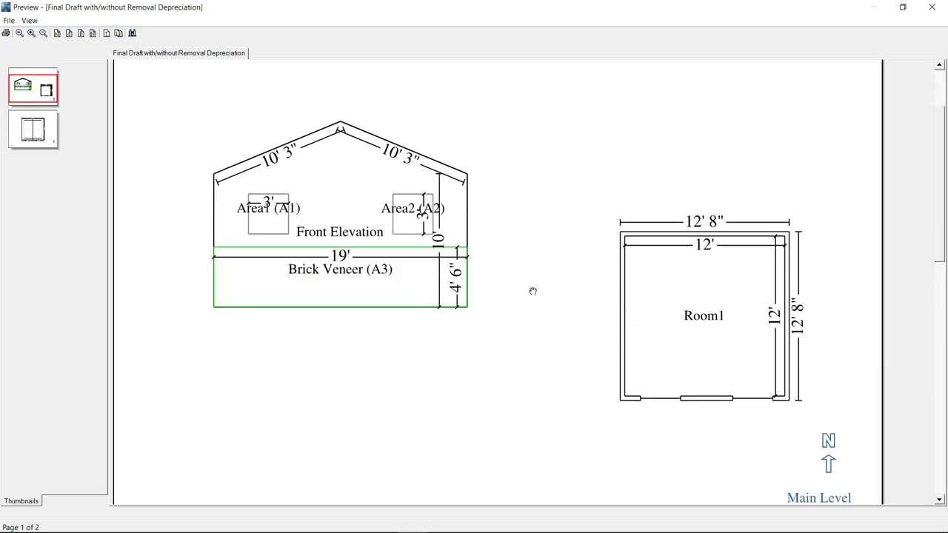
Page through the elevation page with Brick Veneer (A3) and the roof plan, then close the preview
click(359, 240)
click(359, 243)
click(696, 350)
scroll(696, 350, down, 10)
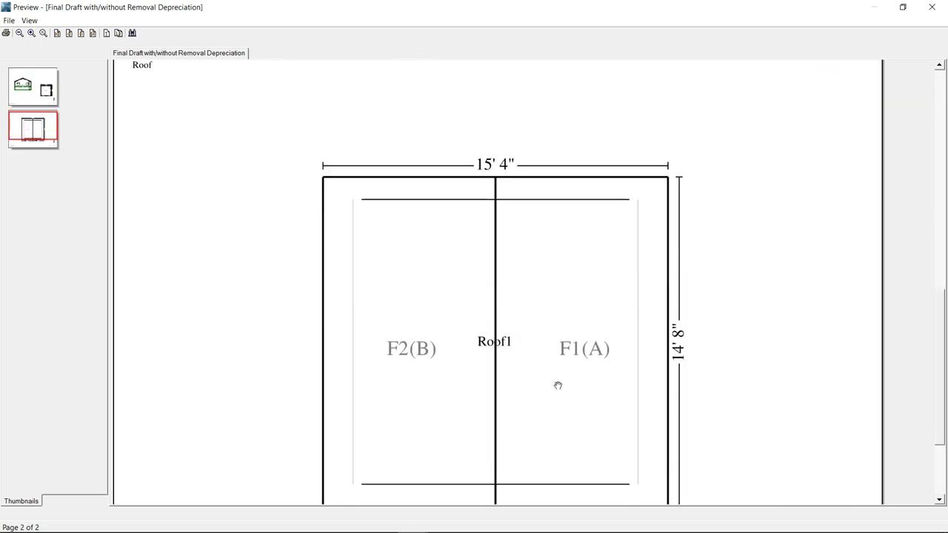
scroll(798, 395, up, 10)
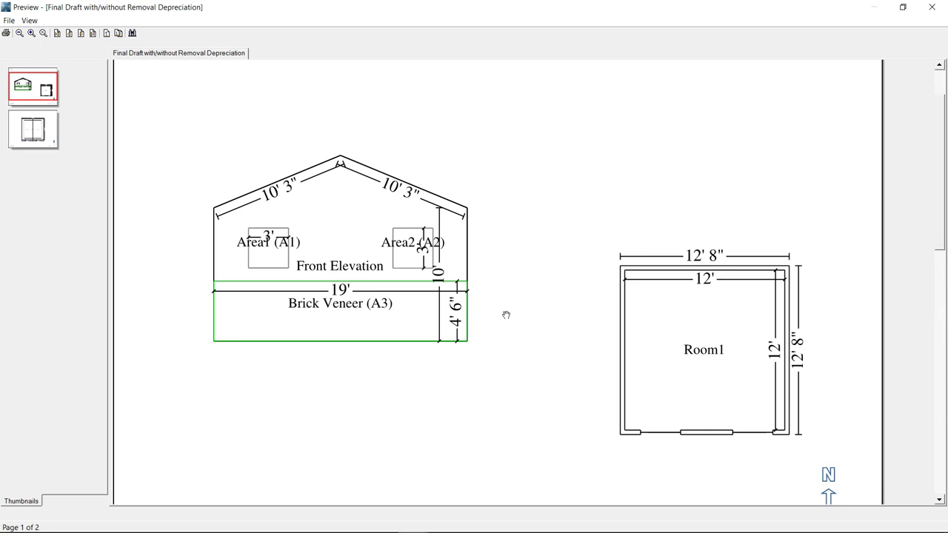
click(361, 293)
click(361, 293)
click(361, 294)
click(350, 274)
click(931, 7)
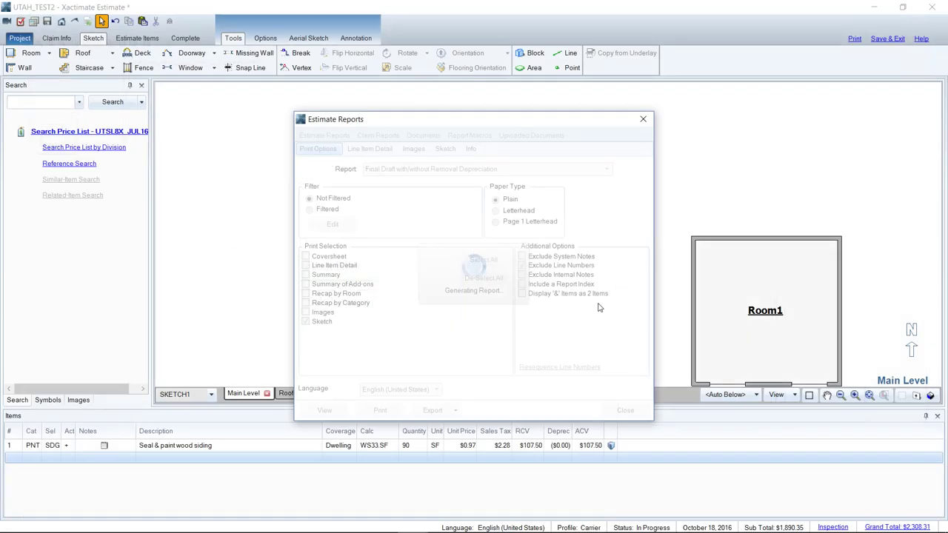
Delete Room1 and paste a copy of the Front Elevation to its right
click(626, 410)
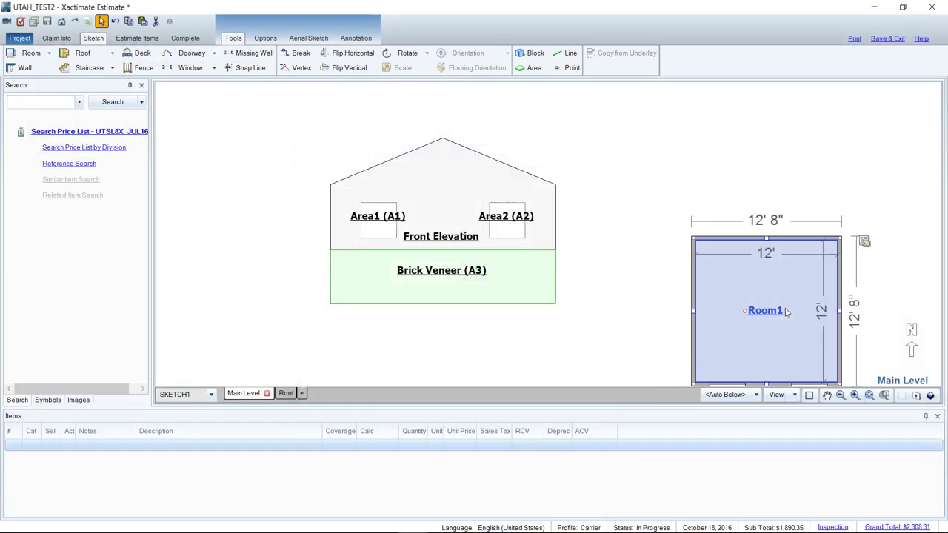
key(Delete)
click(456, 214)
click(671, 226)
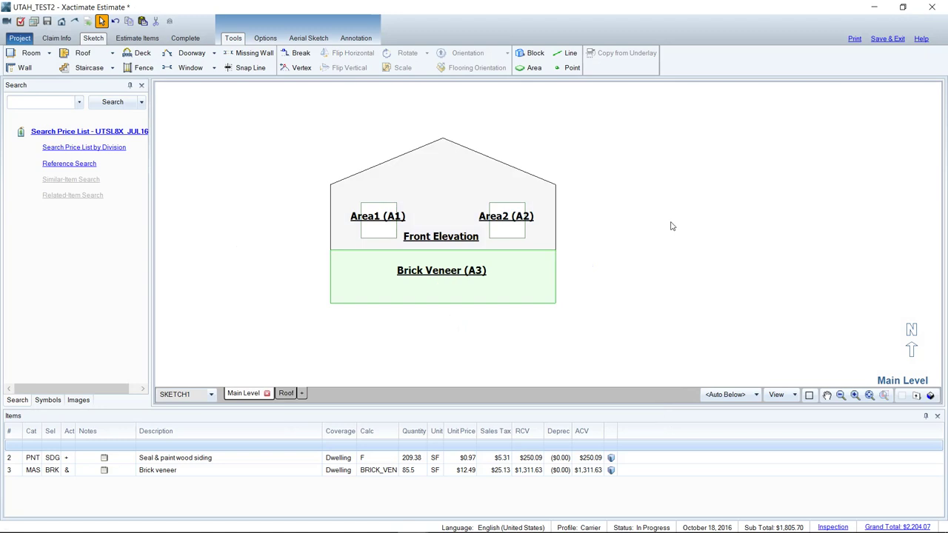
key(ctrl+v)
click(637, 185)
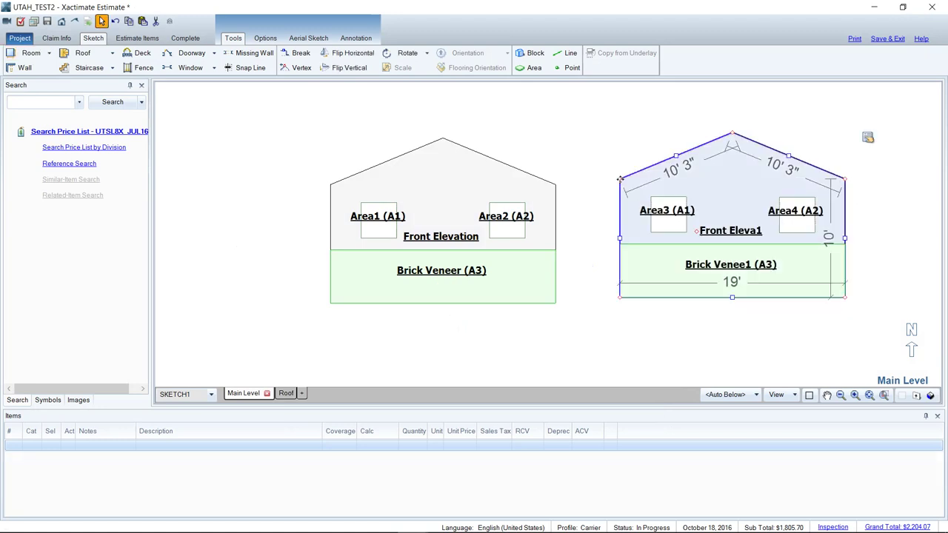
Flatten the copy's roof peak into a rectangle and name it Left Elevation
drag(733, 135, 725, 181)
click(724, 237)
double_click(724, 238)
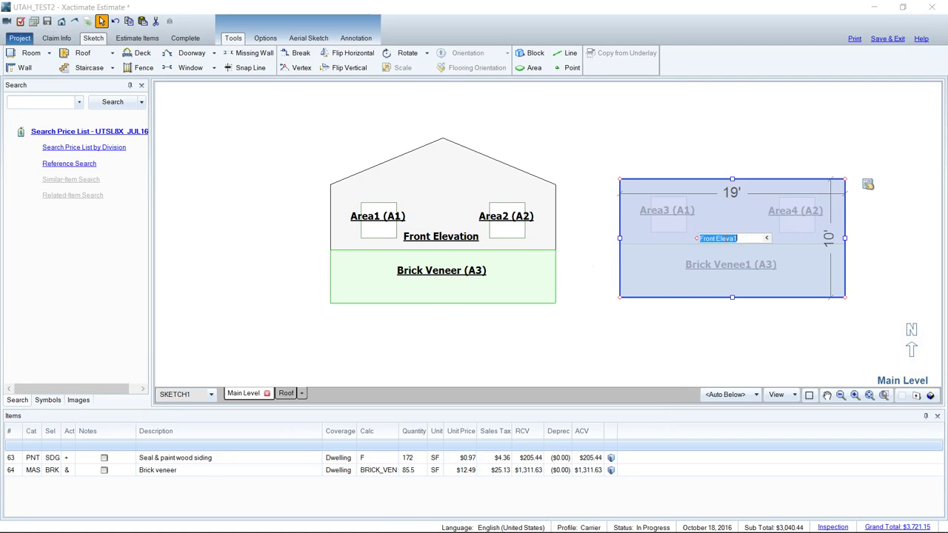
text(Left)
key(Return)
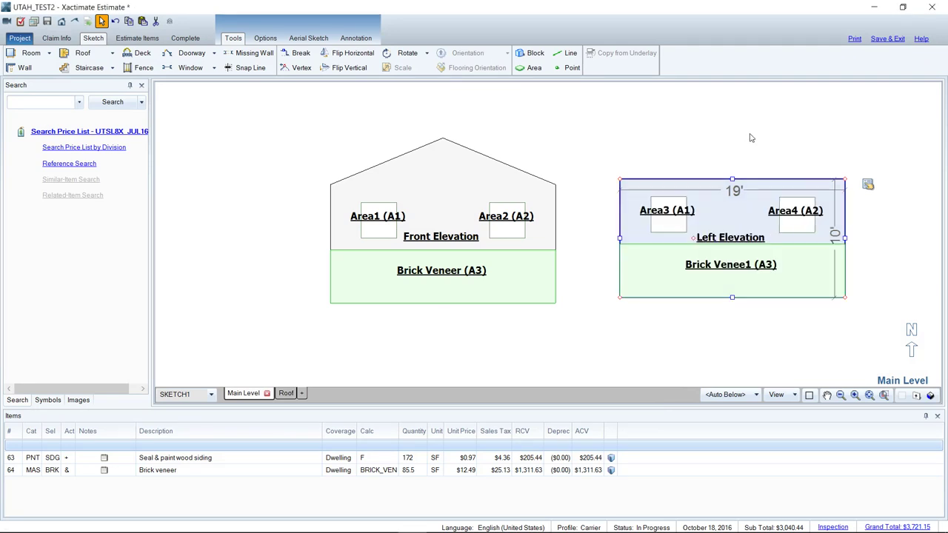
Widen the Left Elevation to 25'
drag(844, 237, 910, 237)
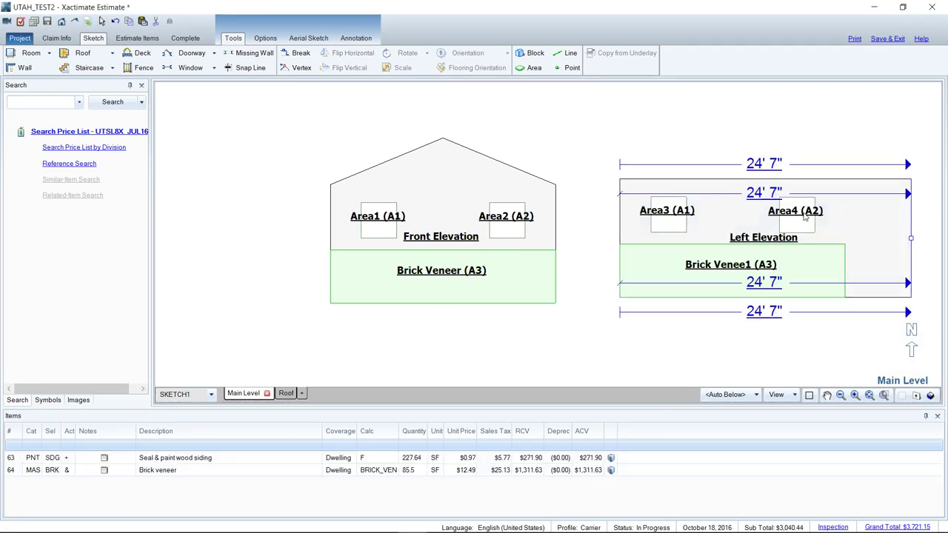
double_click(784, 203)
text(5)
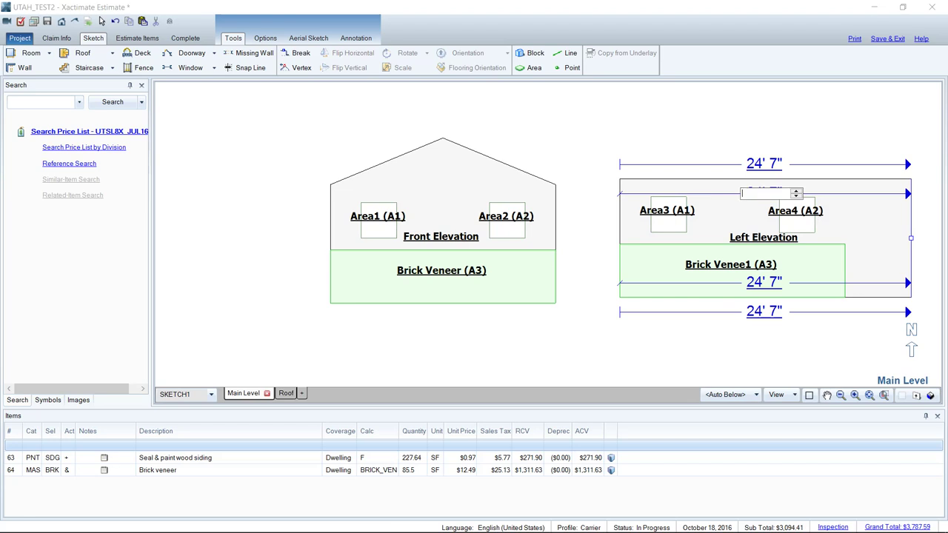
key(Return)
Rename the Left Elevation's opening to 'Window'
click(668, 214)
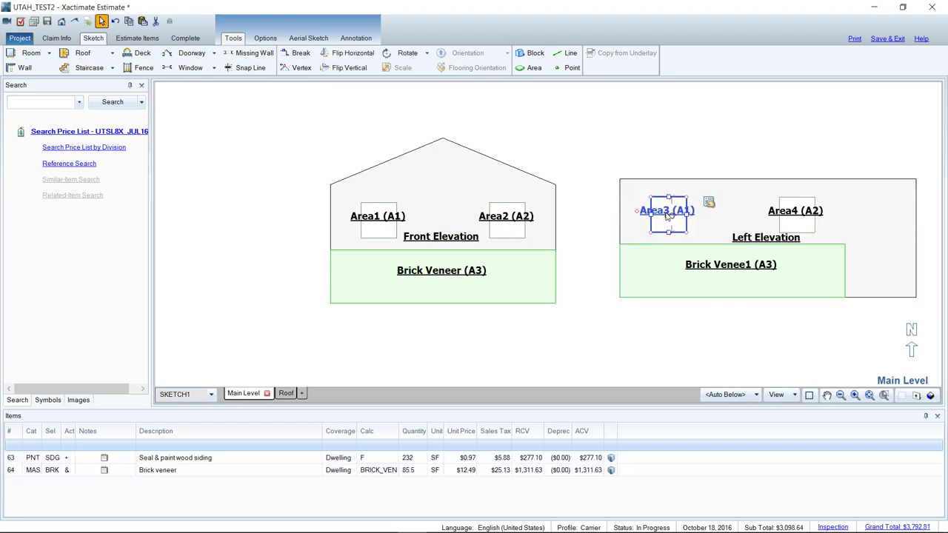
click(698, 217)
click(665, 218)
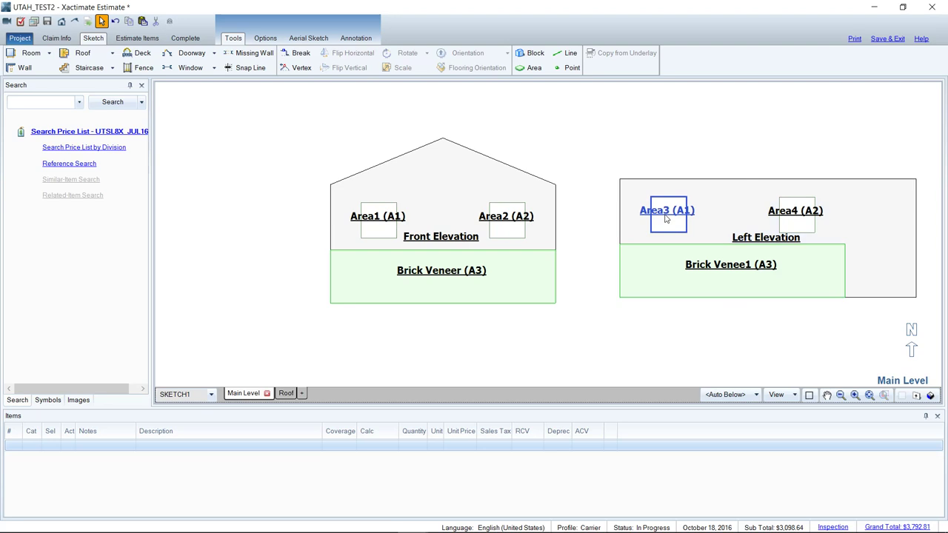
click(663, 214)
click(666, 214)
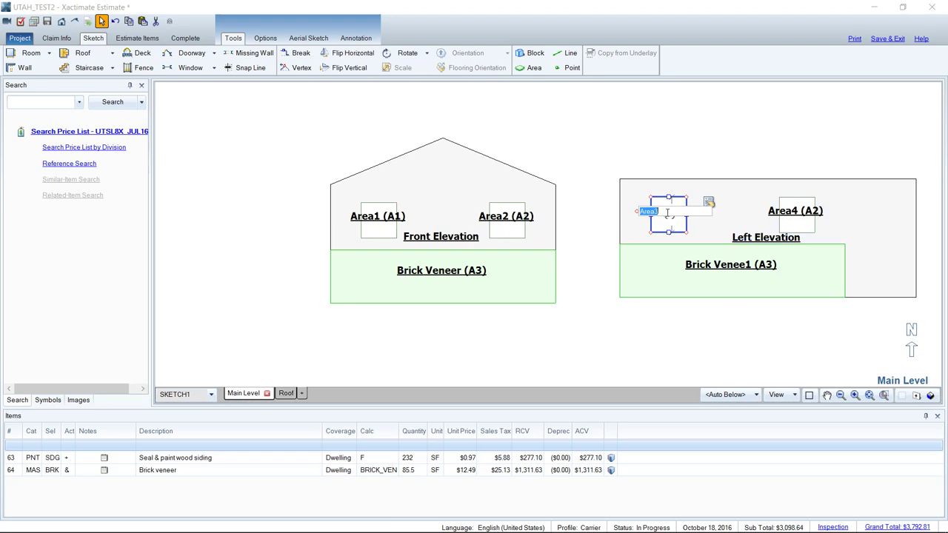
text(Window)
key(Return)
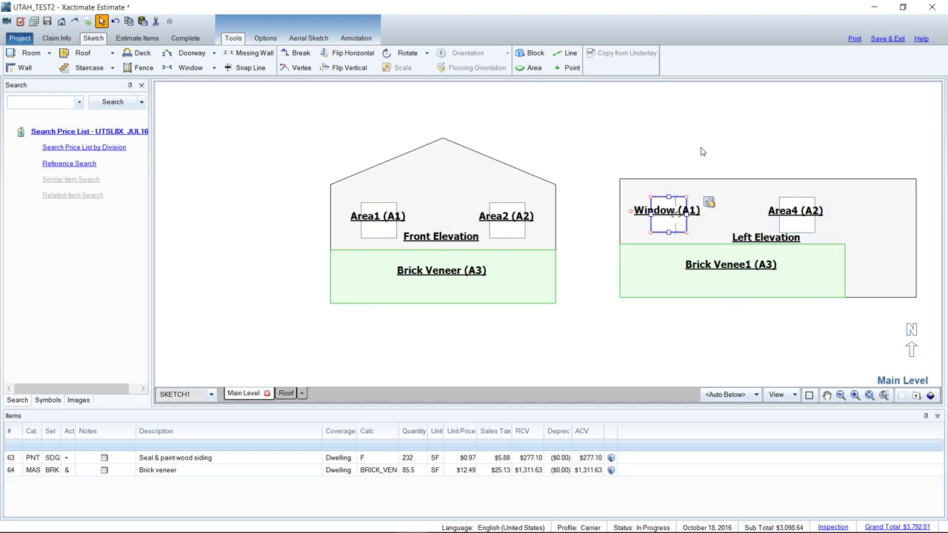
click(702, 150)
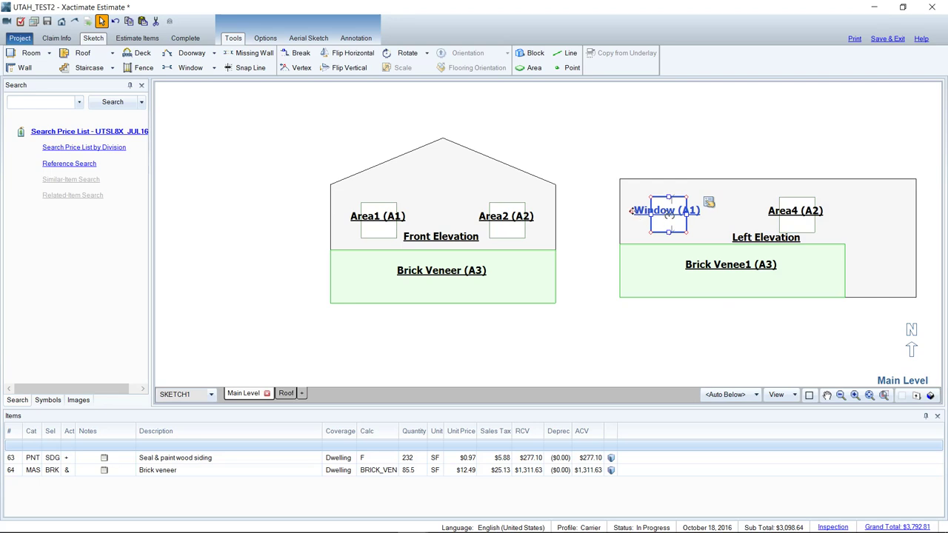
Delete Area4 and stretch the brick veneer across the full 25' wall
drag(633, 212, 676, 211)
click(796, 222)
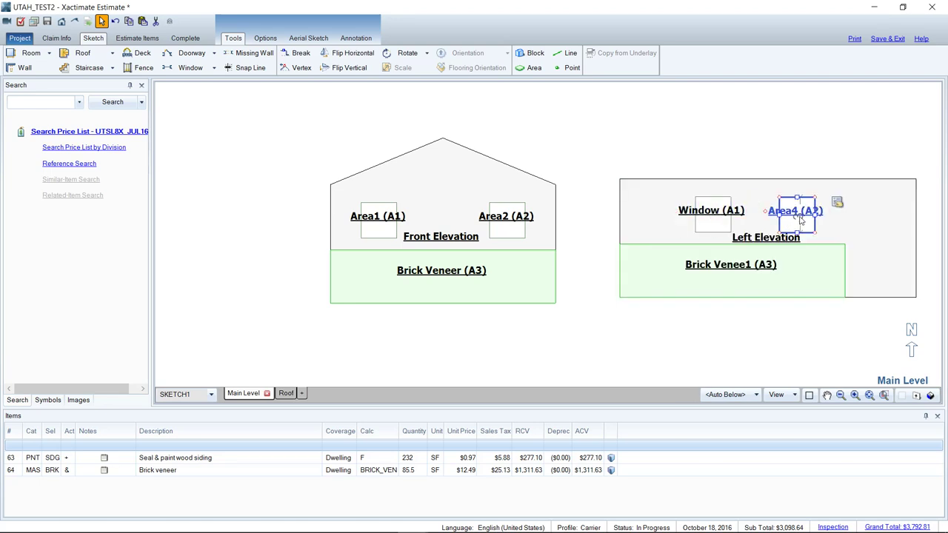
key(Delete)
click(805, 278)
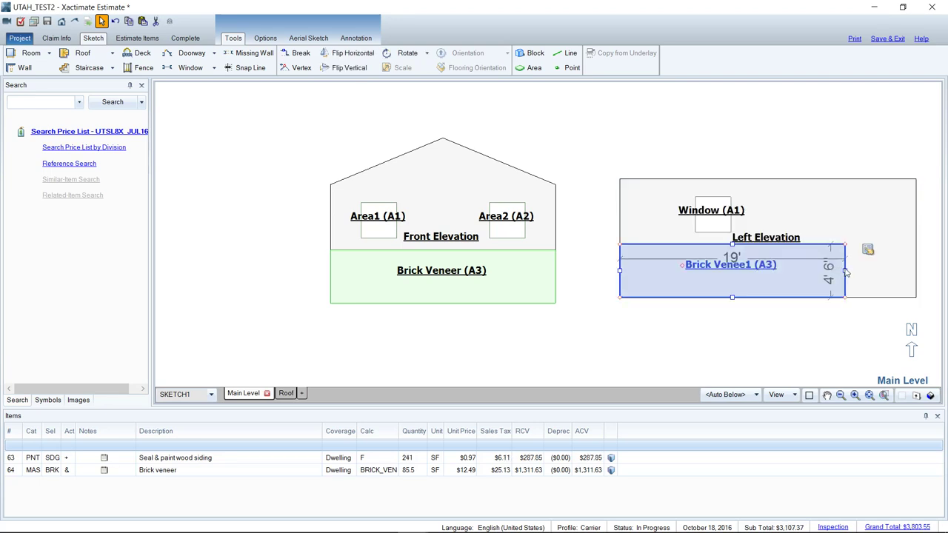
drag(844, 271, 914, 268)
click(810, 210)
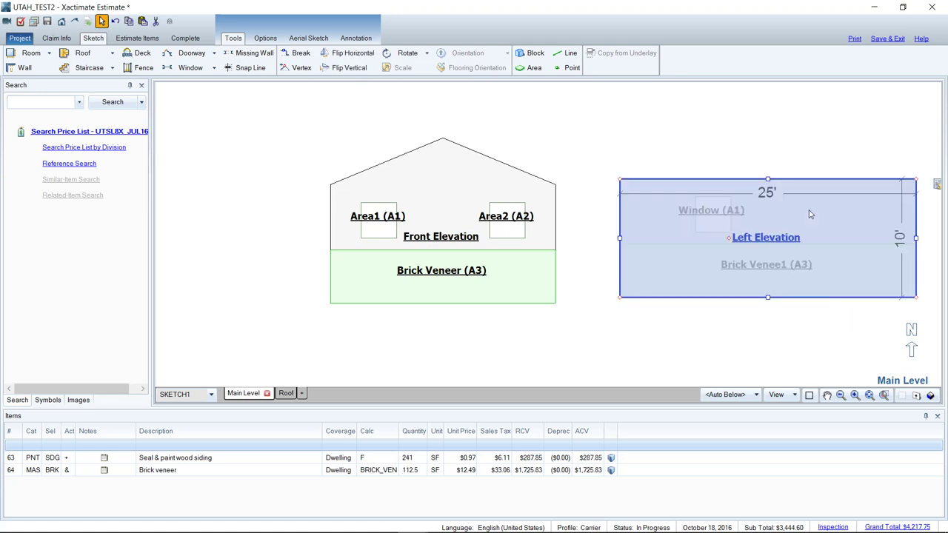
Copy the Left Elevation below it and rename the copy Right Elevation
scroll(705, 258, down, 2)
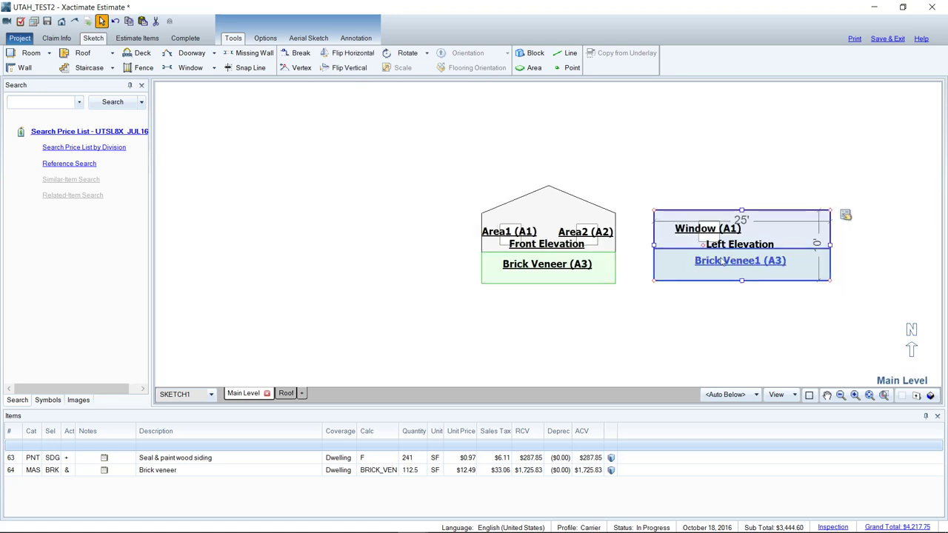
key(ctrl+c)
key(ctrl+v)
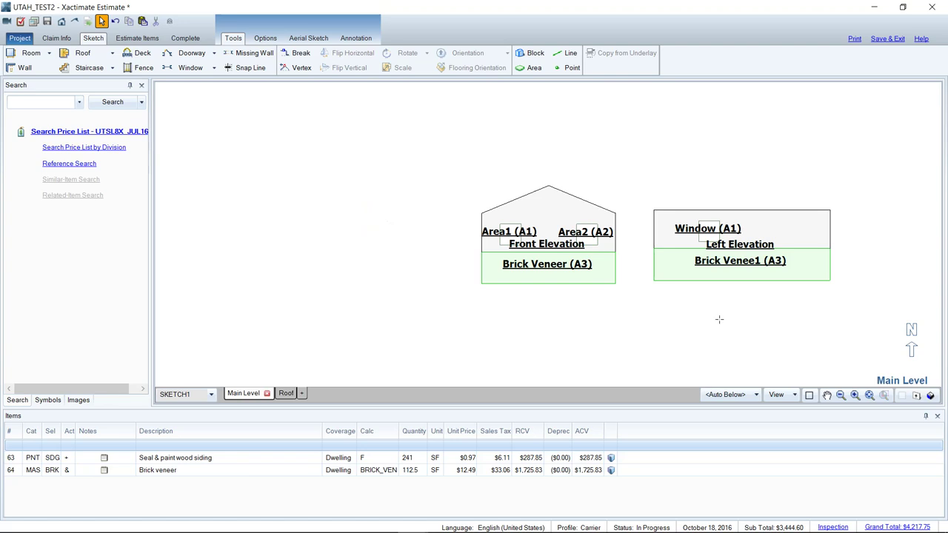
click(655, 301)
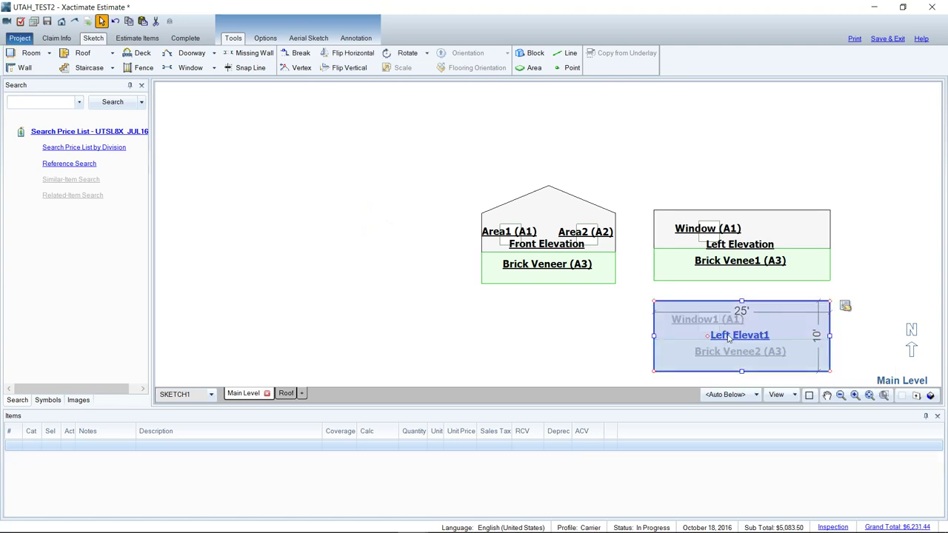
double_click(727, 338)
text(Righ)
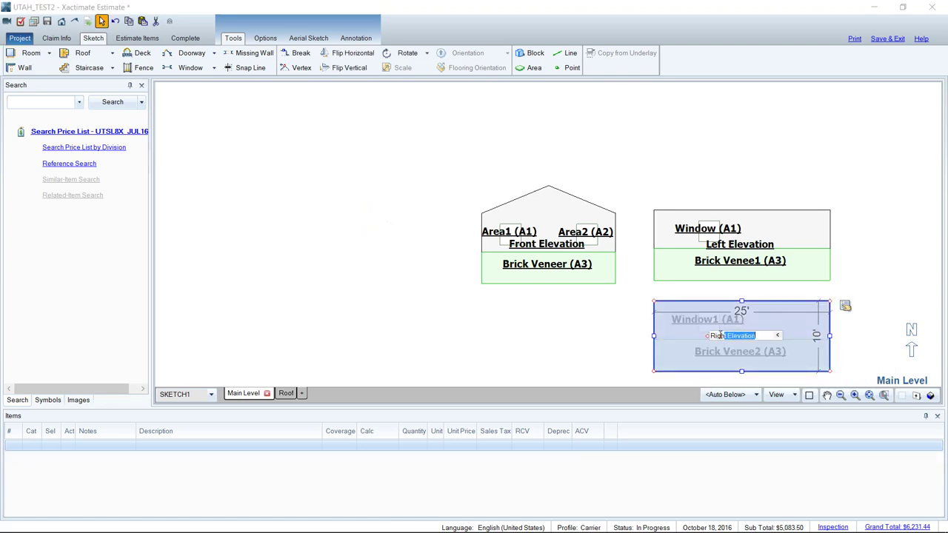
key(Return)
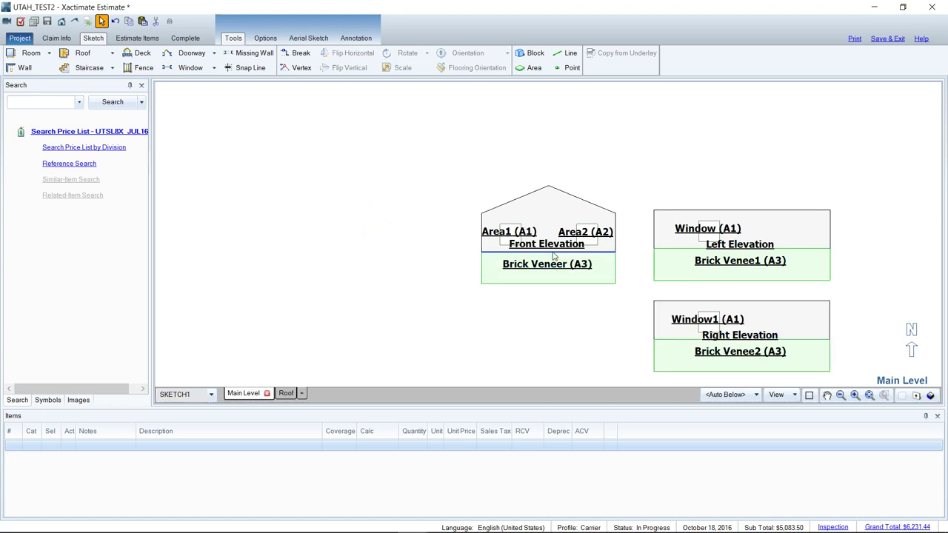
Copy the Front Elevation below it as the Rear Elevation and center all four in view
click(552, 245)
key(ctrl+c)
key(ctrl+v)
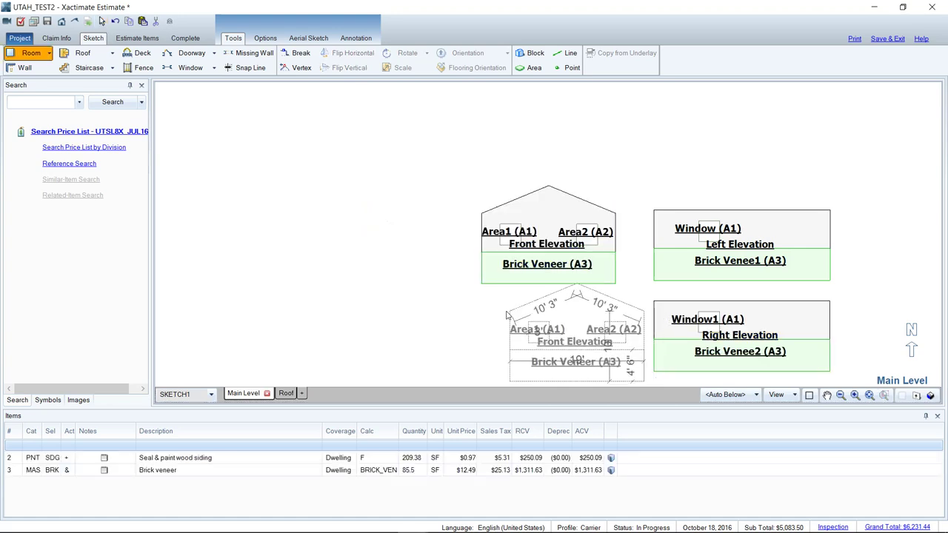
click(533, 360)
double_click(533, 356)
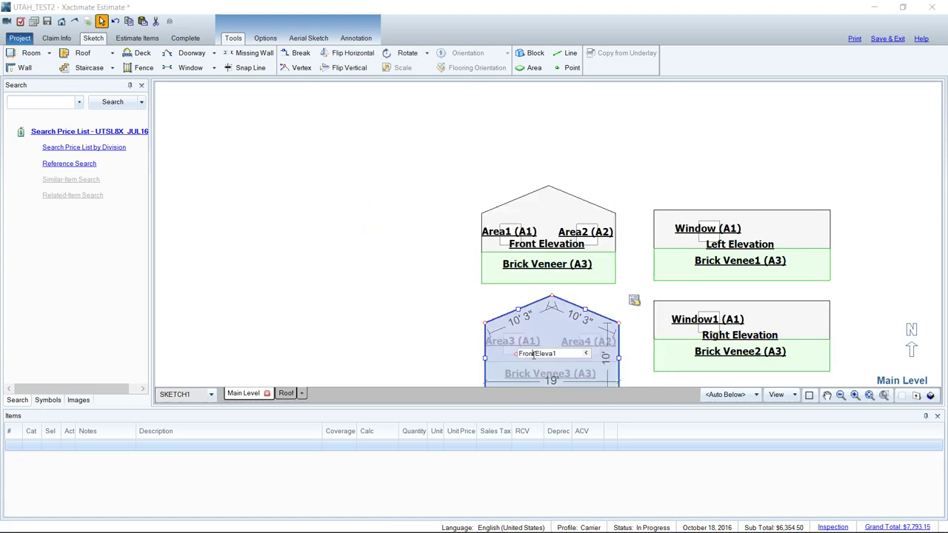
drag(533, 354, 516, 353)
text(R)
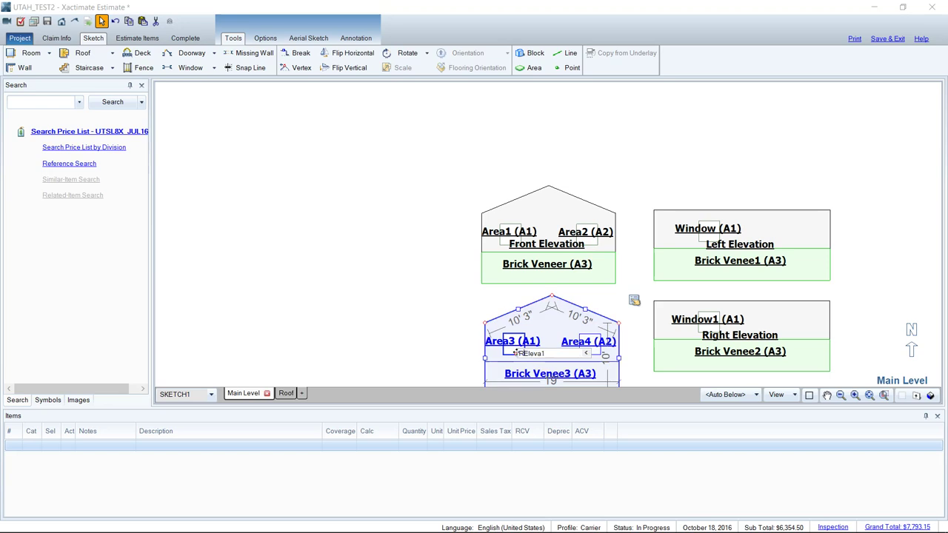
text(ear)
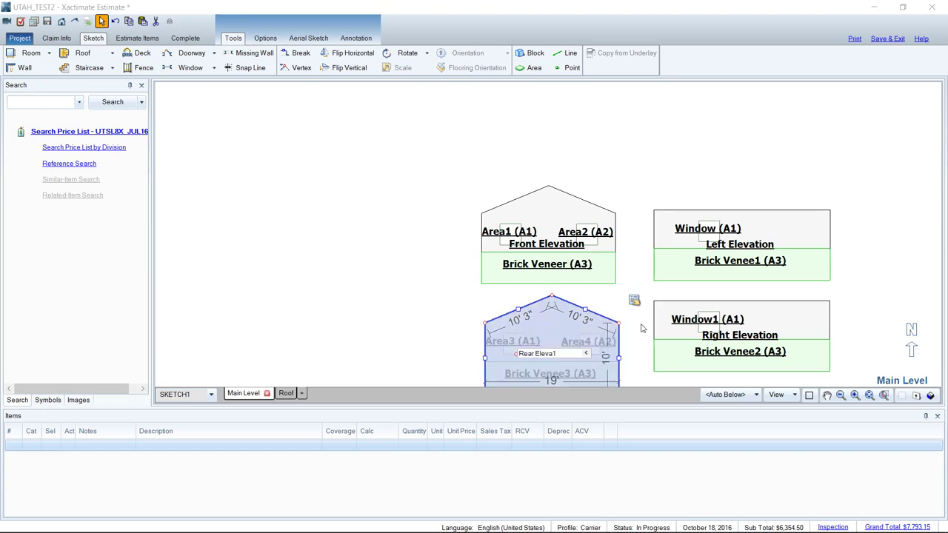
click(431, 264)
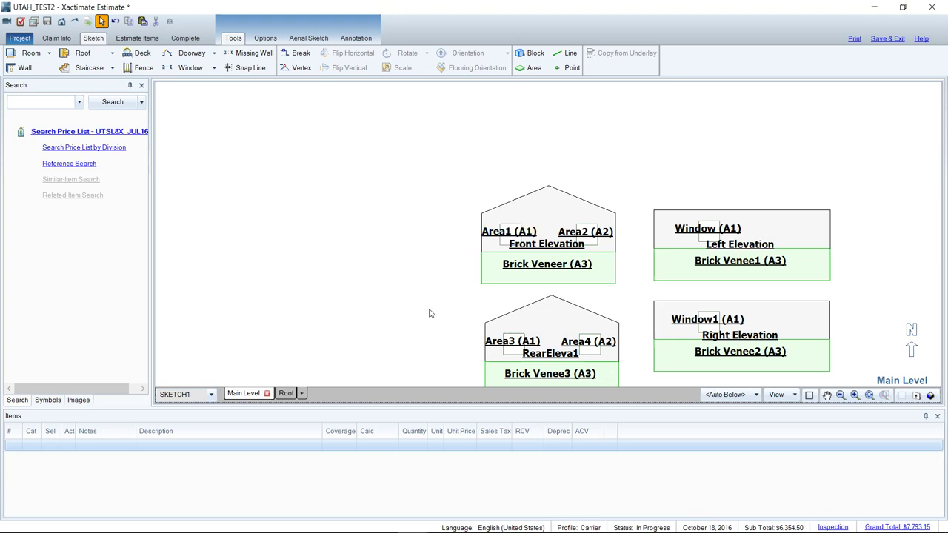
mouse_move(397, 321)
mouse_down()
mouse_move(378, 296)
mouse_move(321, 260)
mouse_up()
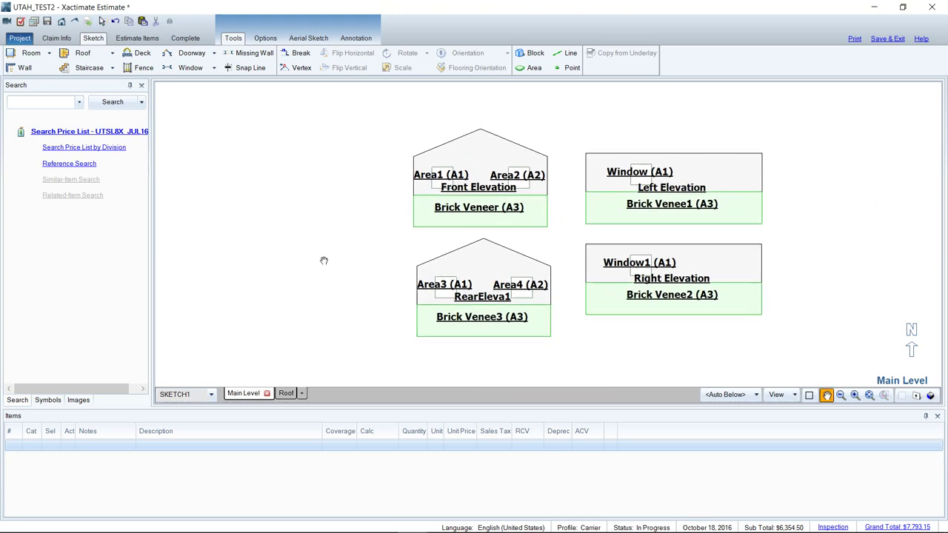
Resequence line numbers and preview the Sketch report's four elevations with dimensions
click(853, 40)
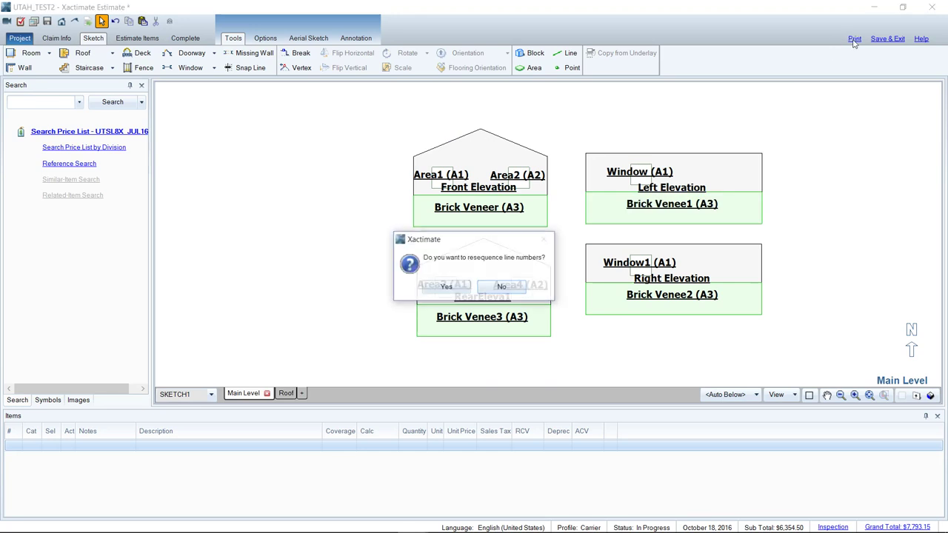
click(447, 287)
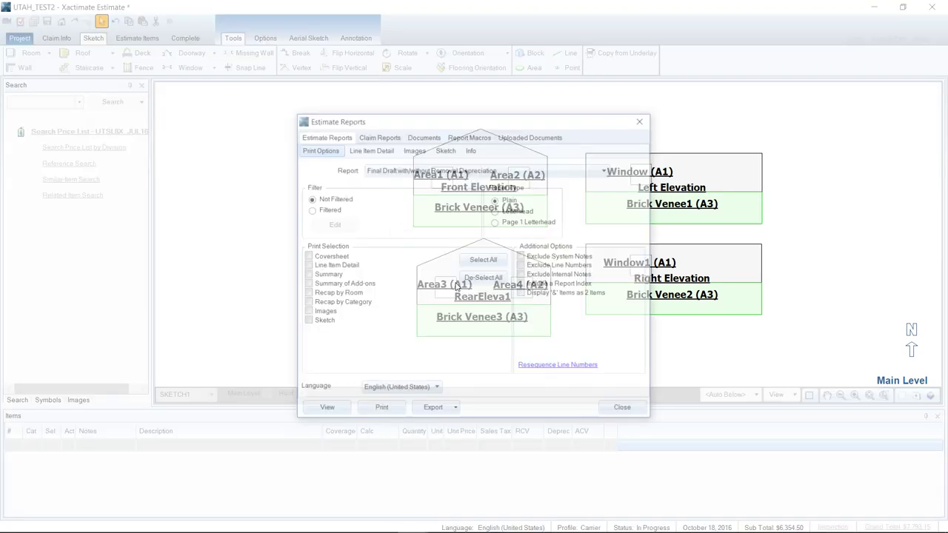
click(328, 413)
scroll(361, 348, down, 3)
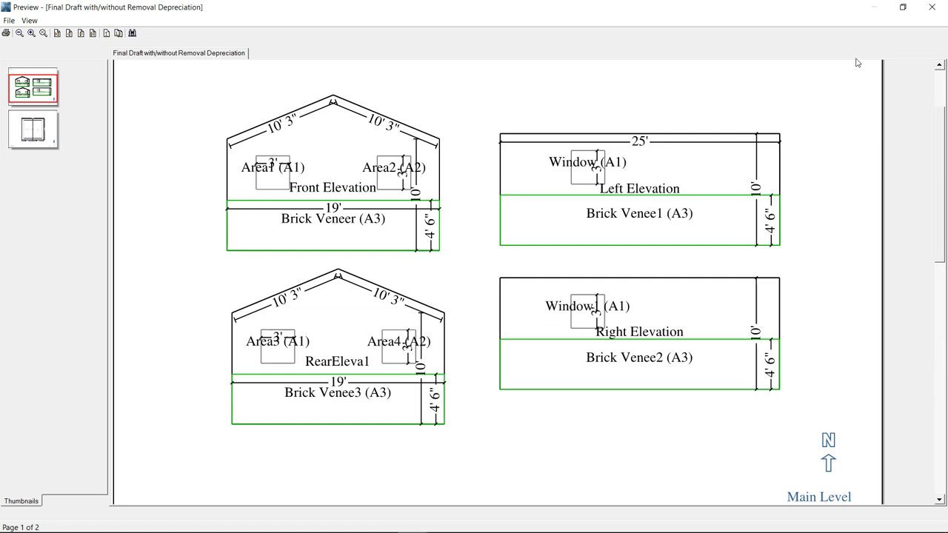
Close the print preview, return to the flat Main Level sketch and select the House room
click(931, 7)
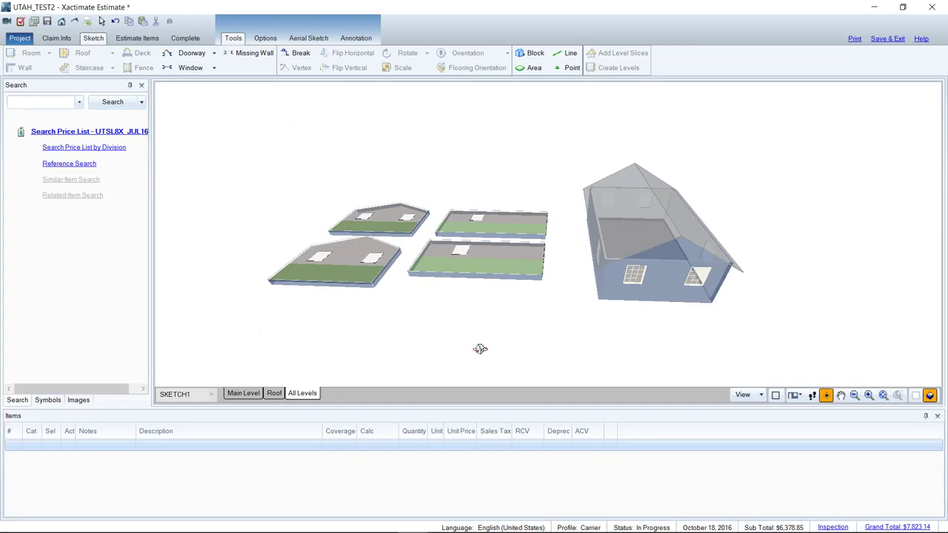
mouse_move(480, 349)
mouse_down()
mouse_move(491, 300)
mouse_move(438, 286)
mouse_move(632, 316)
mouse_move(599, 368)
mouse_up()
key(Escape)
click(644, 233)
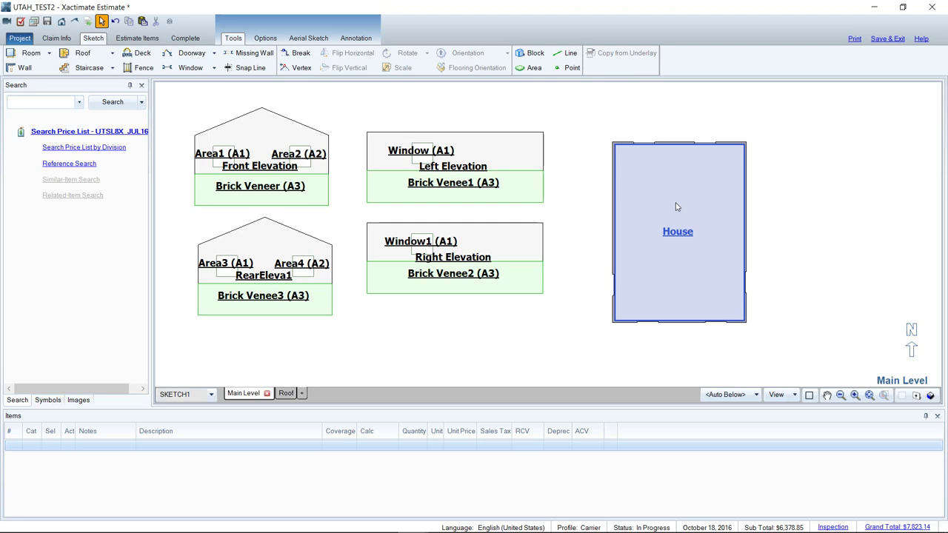
Show all levels in 3D and orbit the house with its brick-banded elevations
click(929, 395)
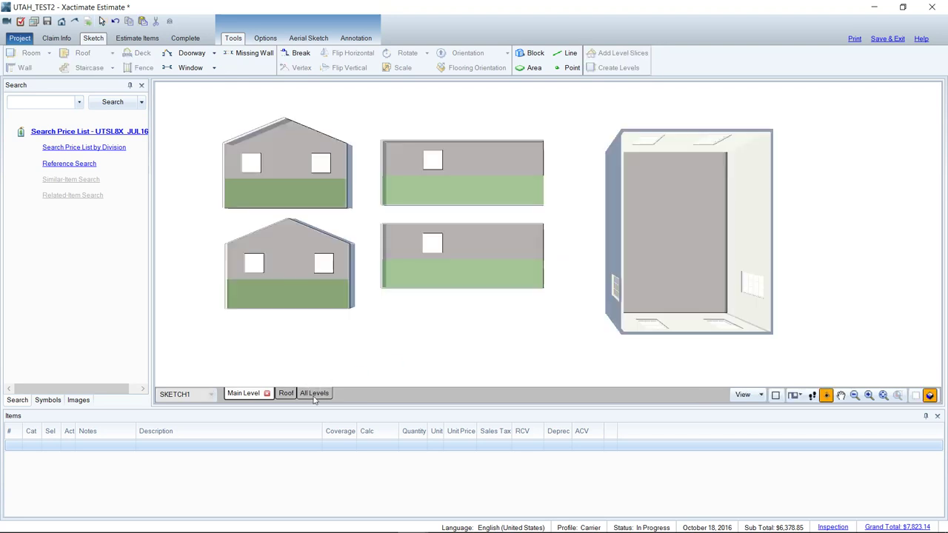
mouse_move(535, 338)
mouse_down()
mouse_move(530, 193)
mouse_move(486, 322)
mouse_move(489, 345)
mouse_move(470, 375)
mouse_move(411, 332)
mouse_up()
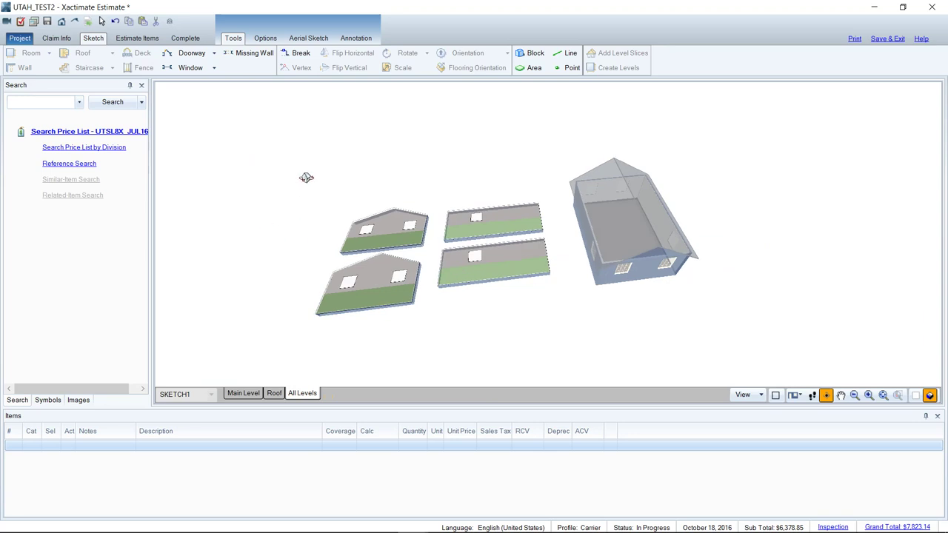
mouse_move(306, 177)
mouse_down()
mouse_move(321, 173)
mouse_move(323, 185)
mouse_up()
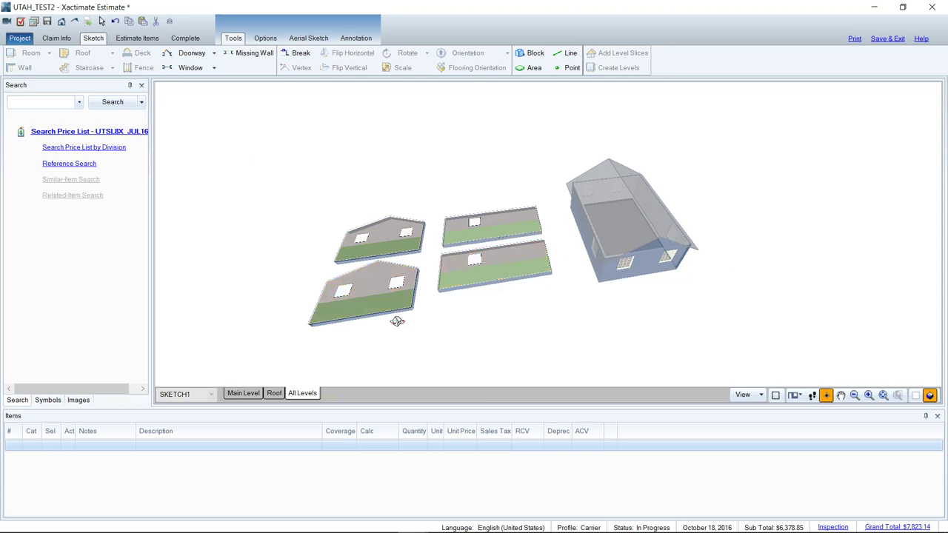
drag(396, 321, 404, 297)
drag(486, 319, 391, 333)
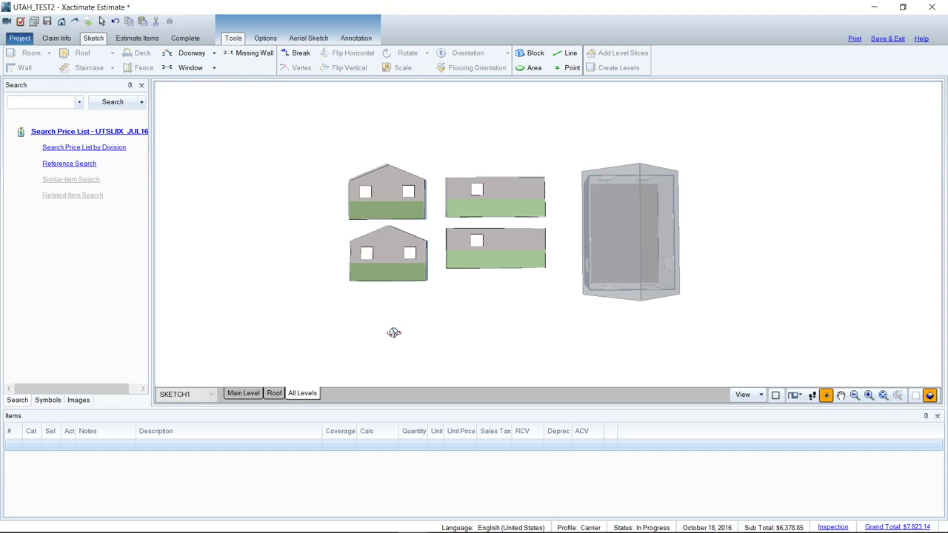
scroll(393, 332, up, 2)
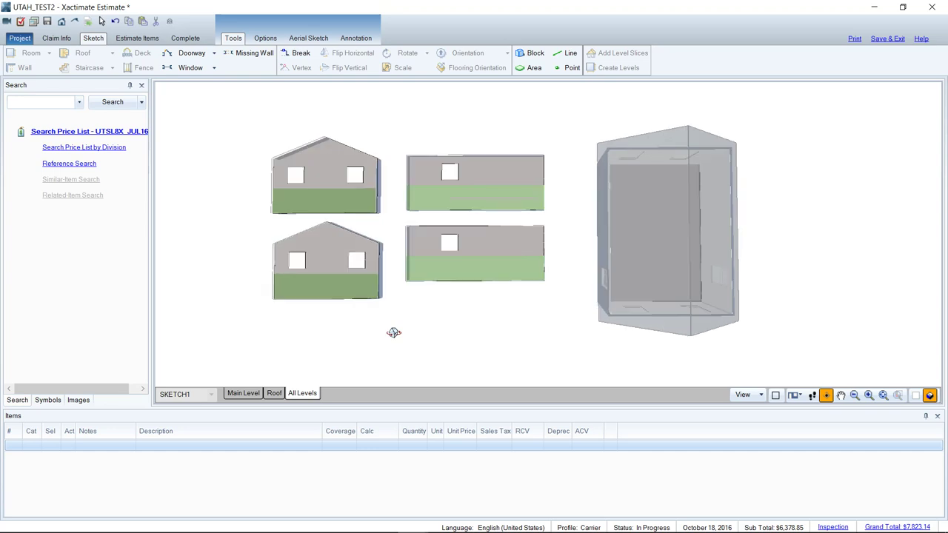